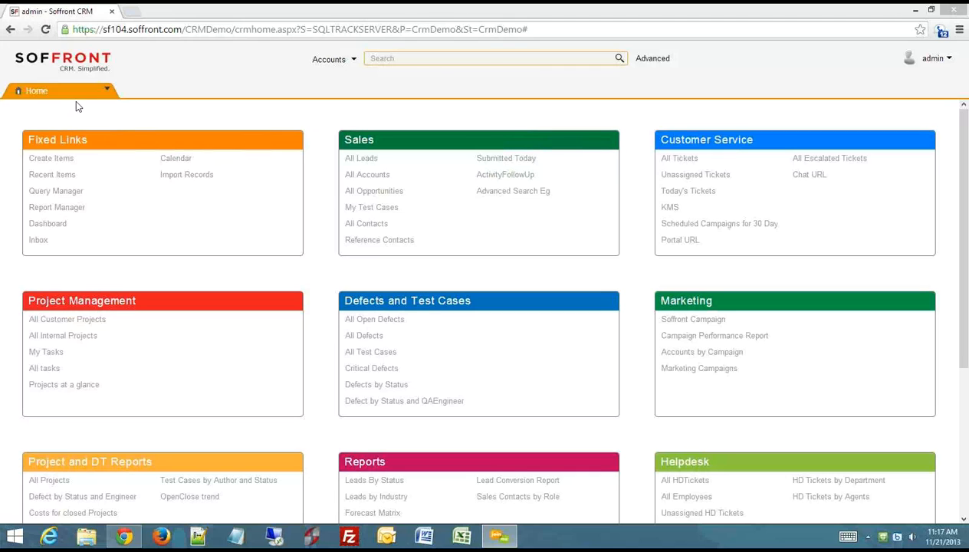
click(104, 90)
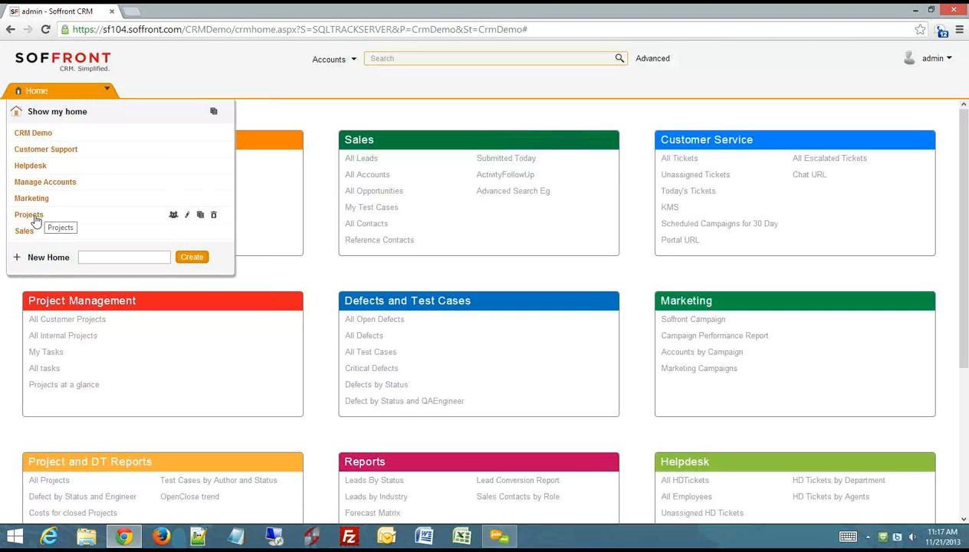
click(84, 97)
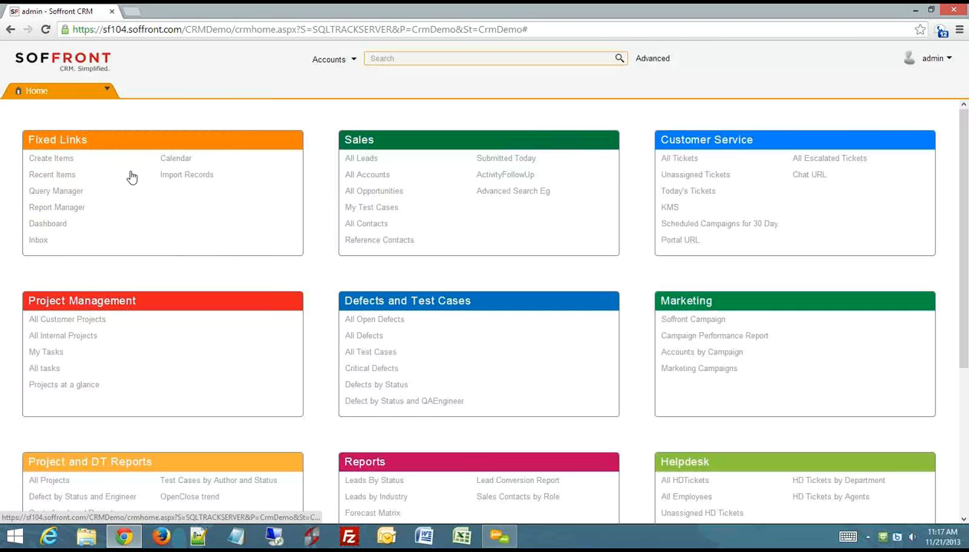
Open the list of all customer projects and show only those with status In Progress.
click(69, 322)
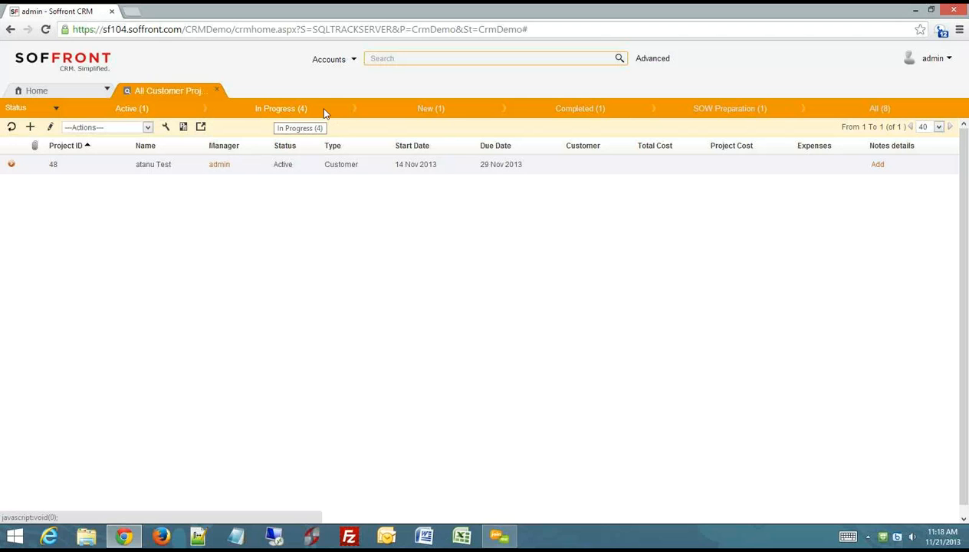
click(277, 112)
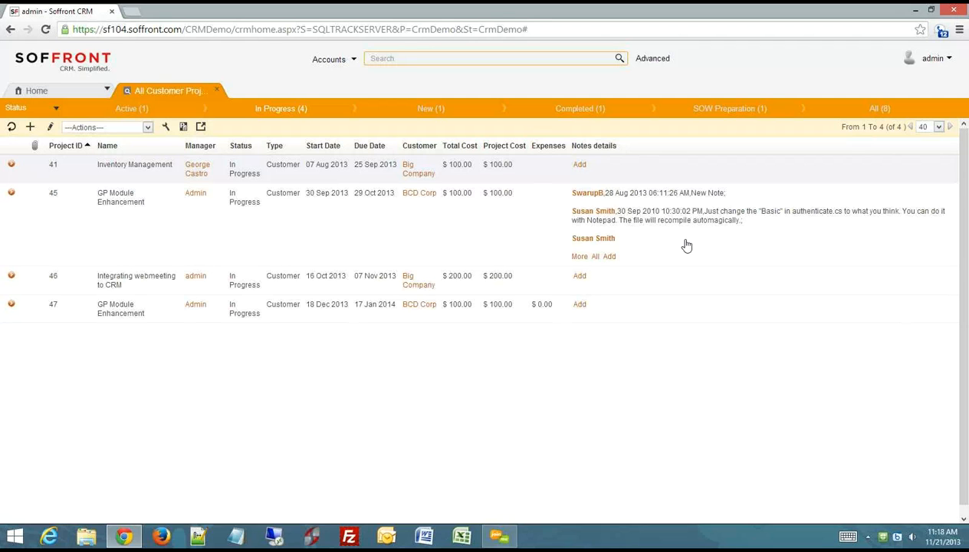
Expand the notes details of project 45, GP Module Enhancement, to read two more of its older notes.
mouse_move(129, 199)
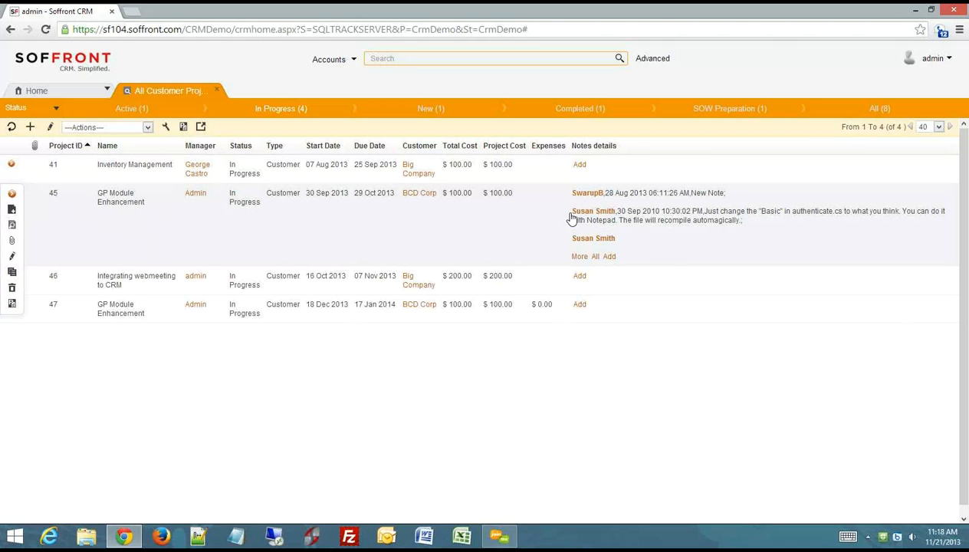
click(580, 258)
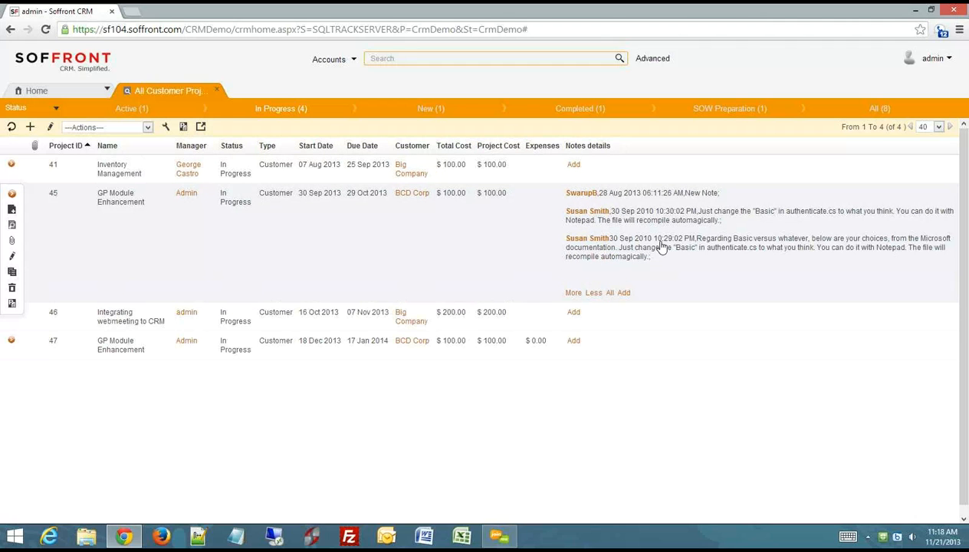
click(572, 294)
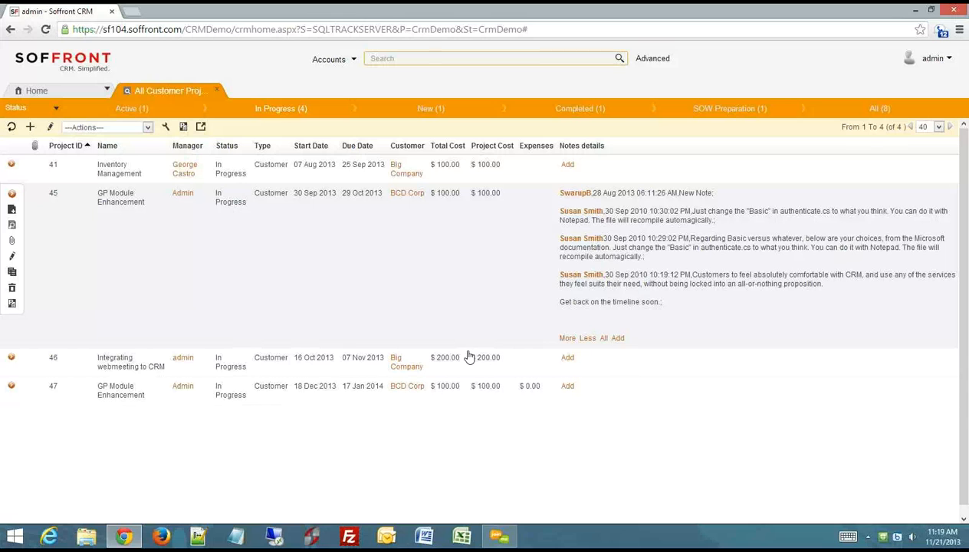
Open the record of project 45, GP Module Enhancement, and view its task list.
click(12, 196)
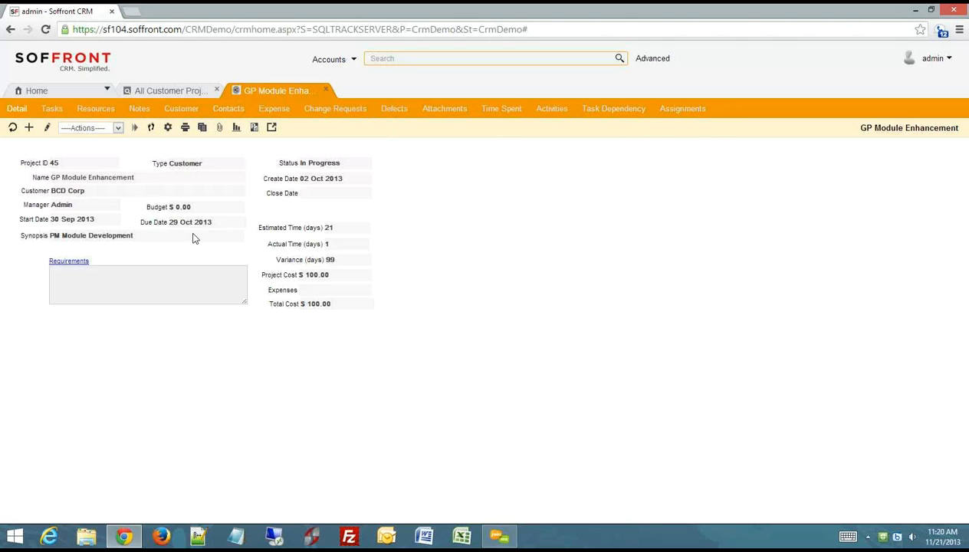
click(53, 109)
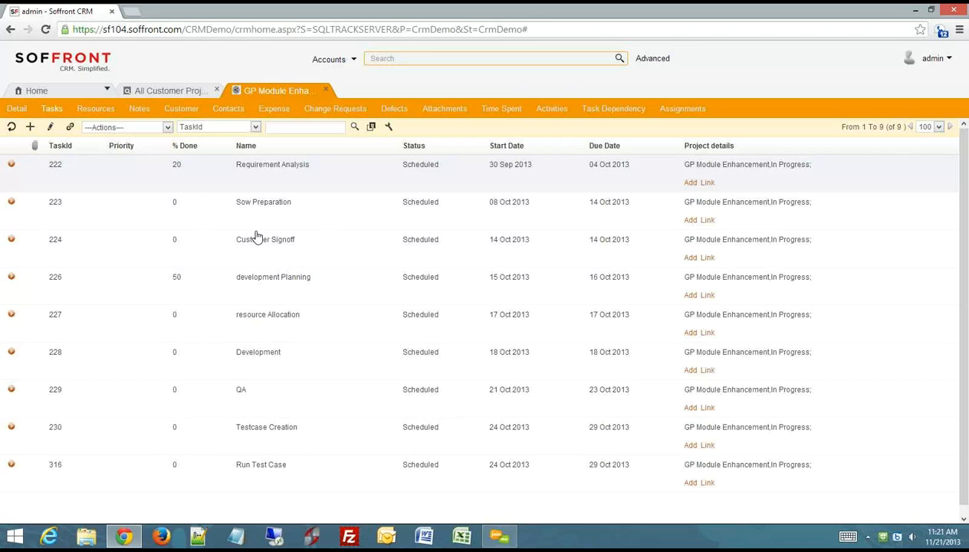
Review the project's linked resources and search all available resources with Find And Link, without linking any.
click(98, 109)
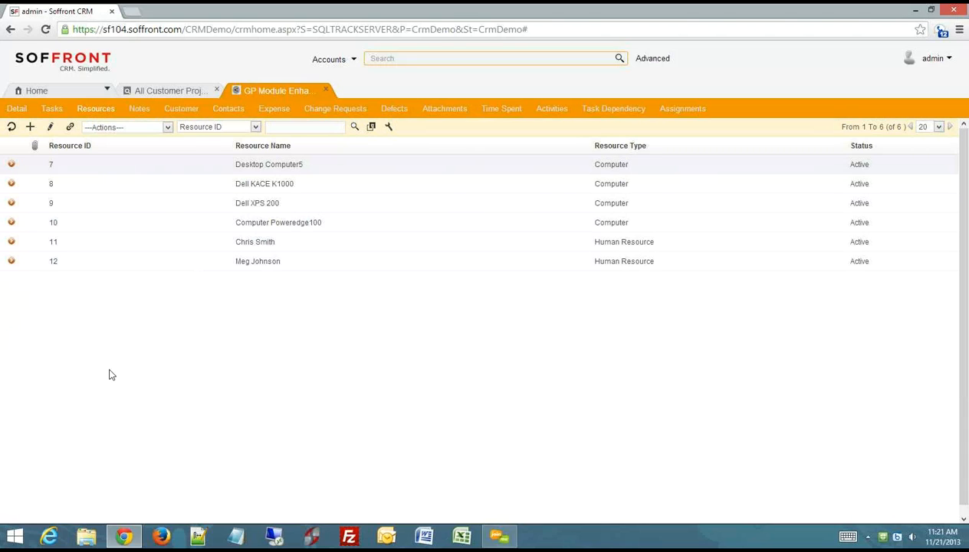
click(69, 128)
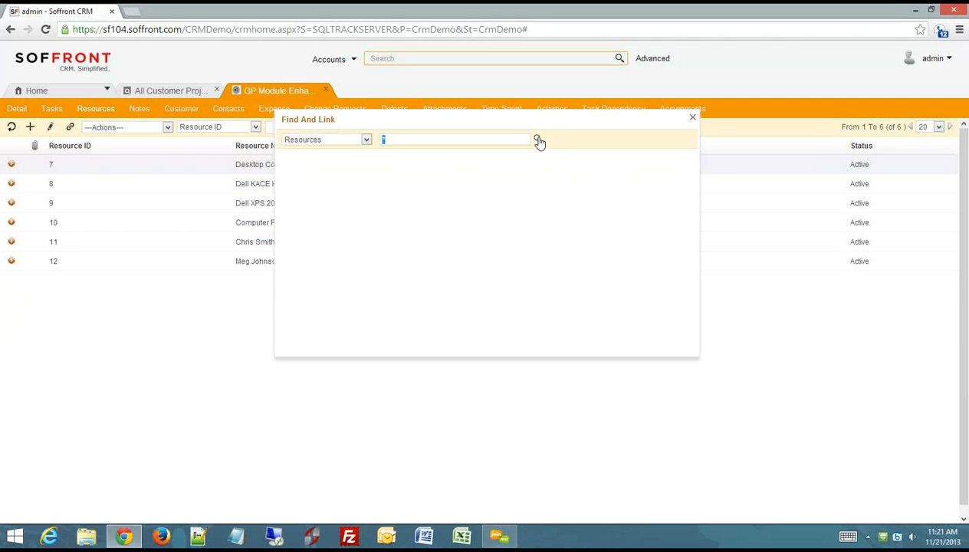
click(538, 140)
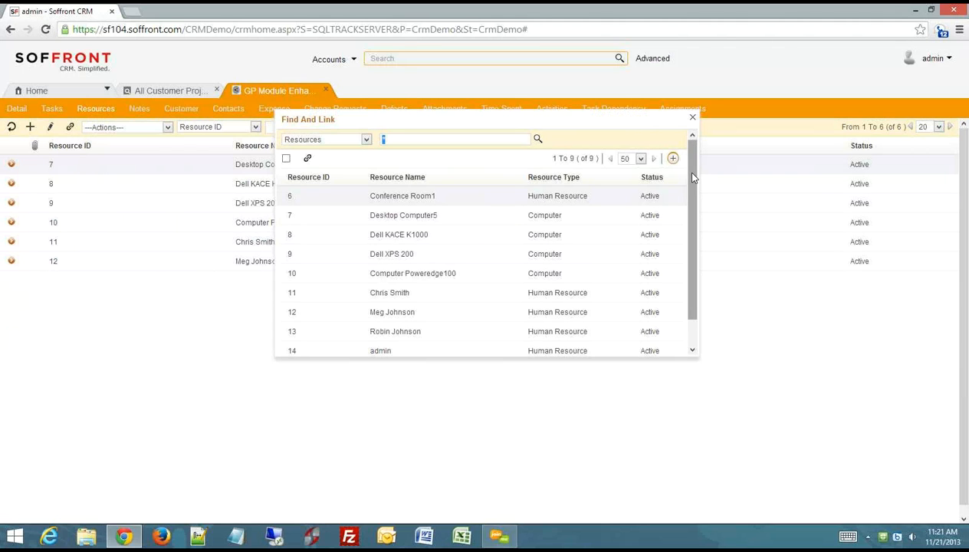
mouse_move(691, 176)
mouse_down()
mouse_move(688, 215)
mouse_move(684, 170)
mouse_up()
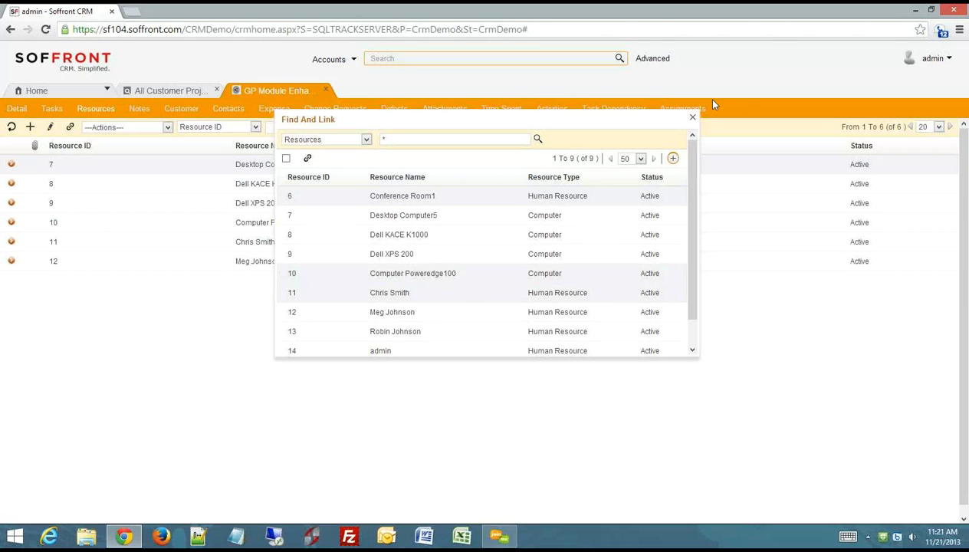
click(692, 118)
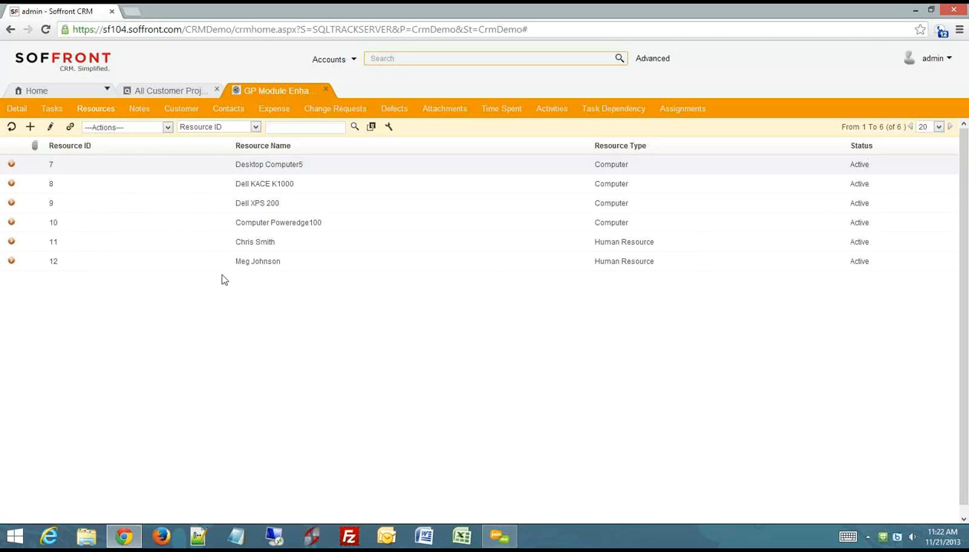
click(107, 111)
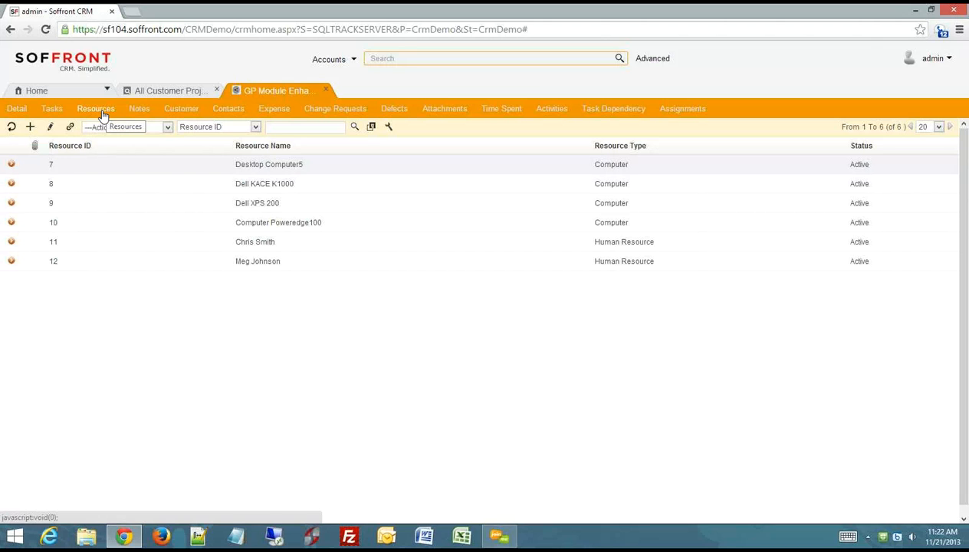
Review the project's related notes, contacts, defects, attachments and time spent records.
click(141, 109)
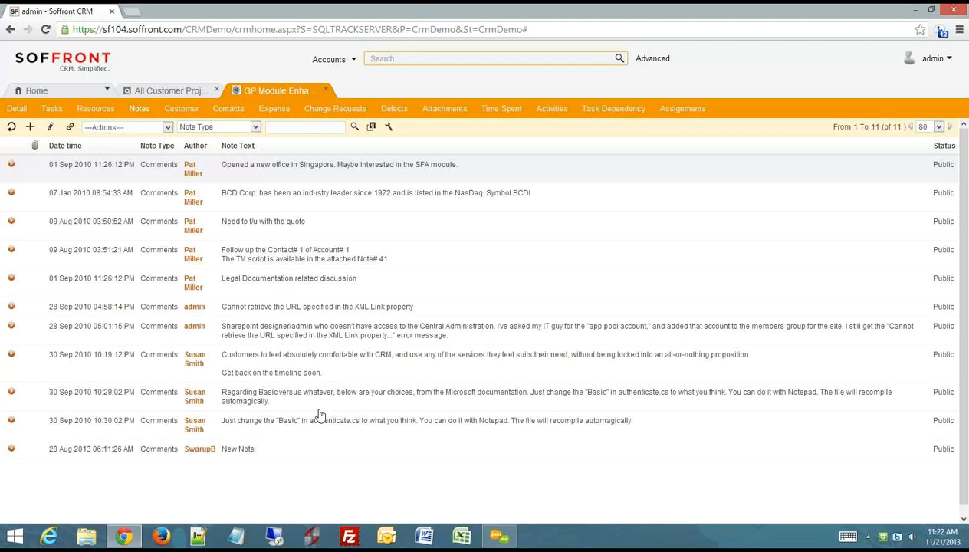
mouse_move(287, 433)
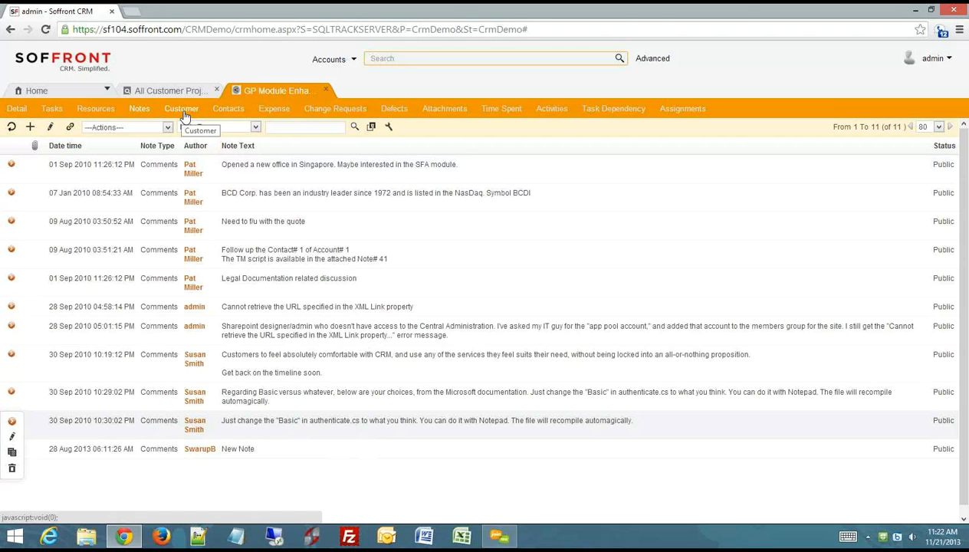
click(228, 109)
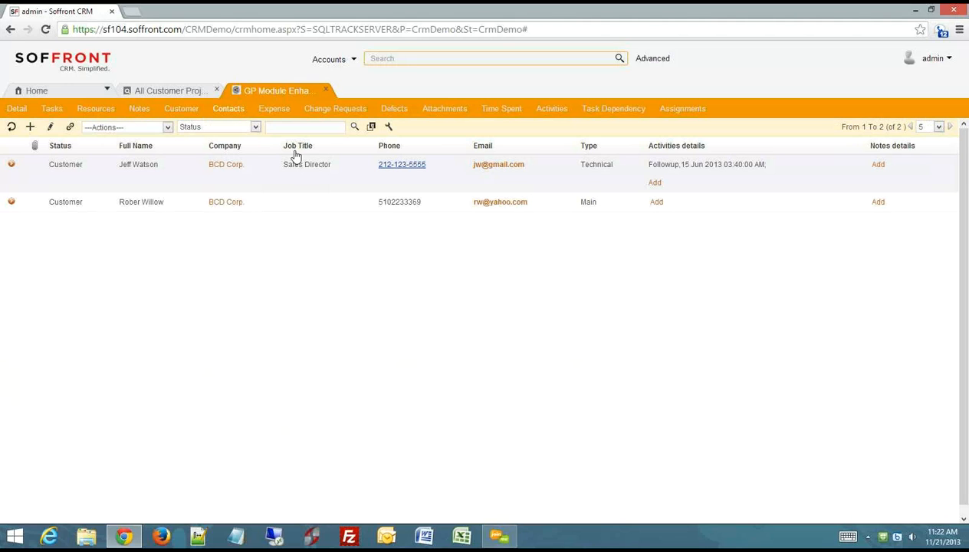
click(395, 110)
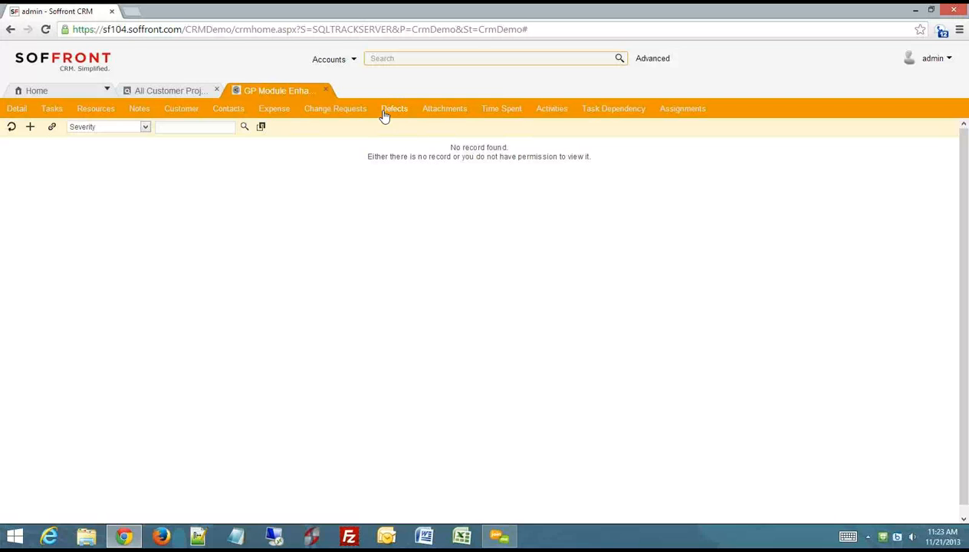
click(443, 111)
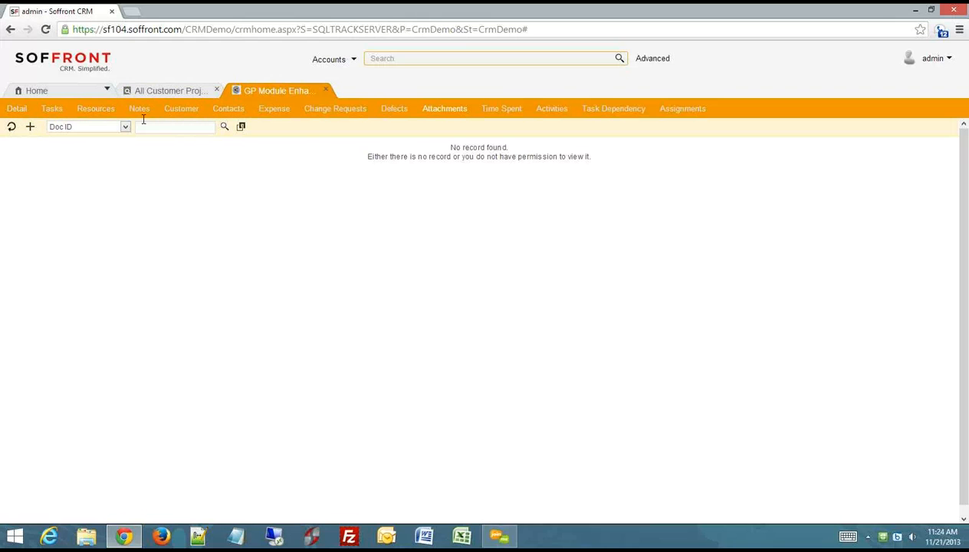
click(506, 113)
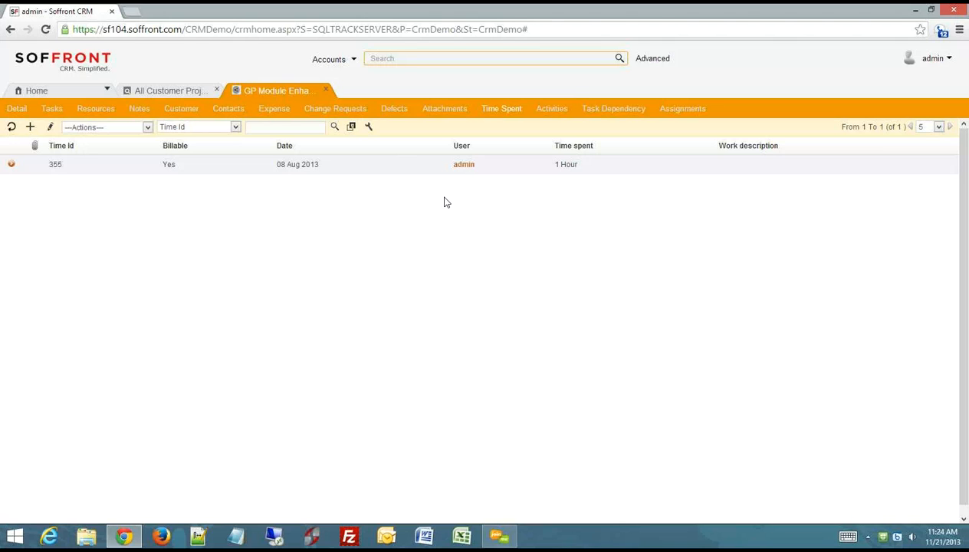
Check the actual time in the project's details and compare it with the project's task list.
click(18, 109)
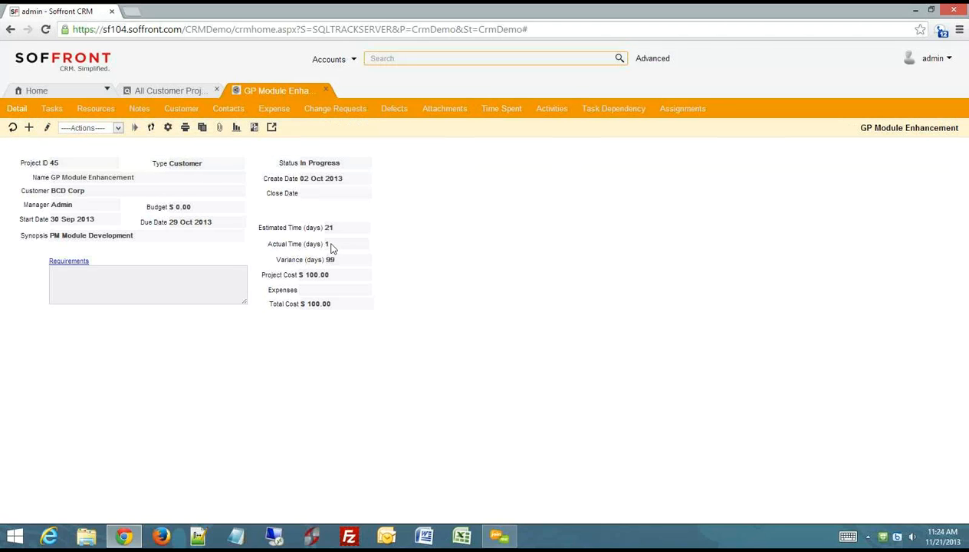
click(325, 244)
click(52, 110)
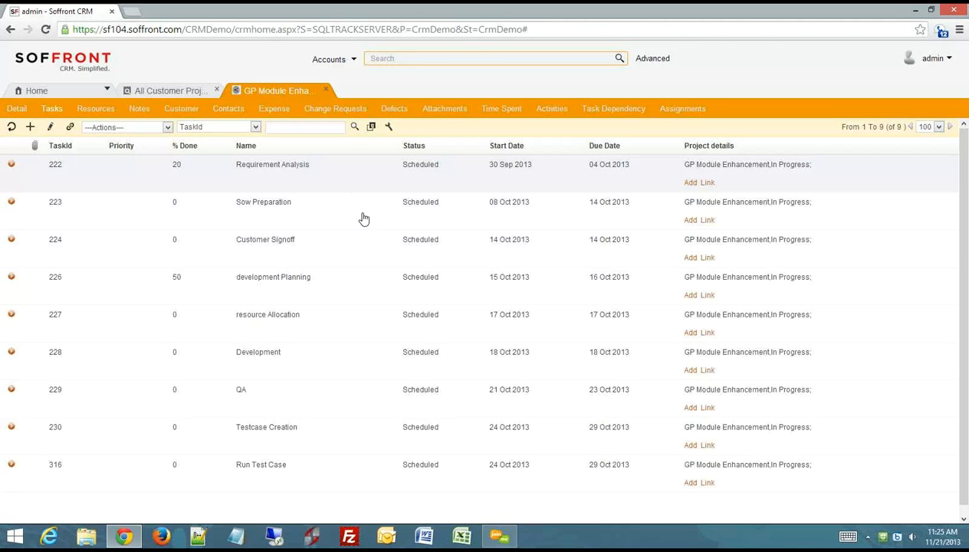
click(16, 108)
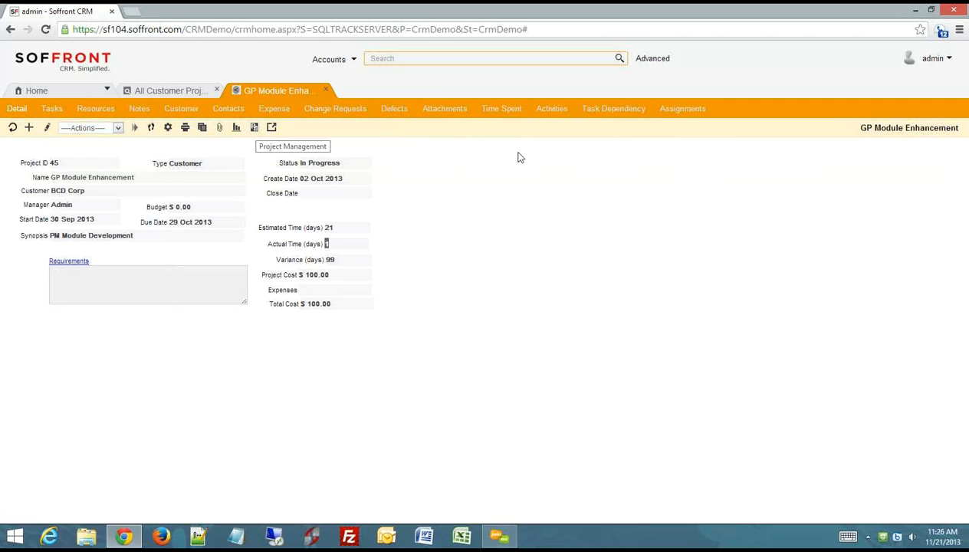
click(160, 92)
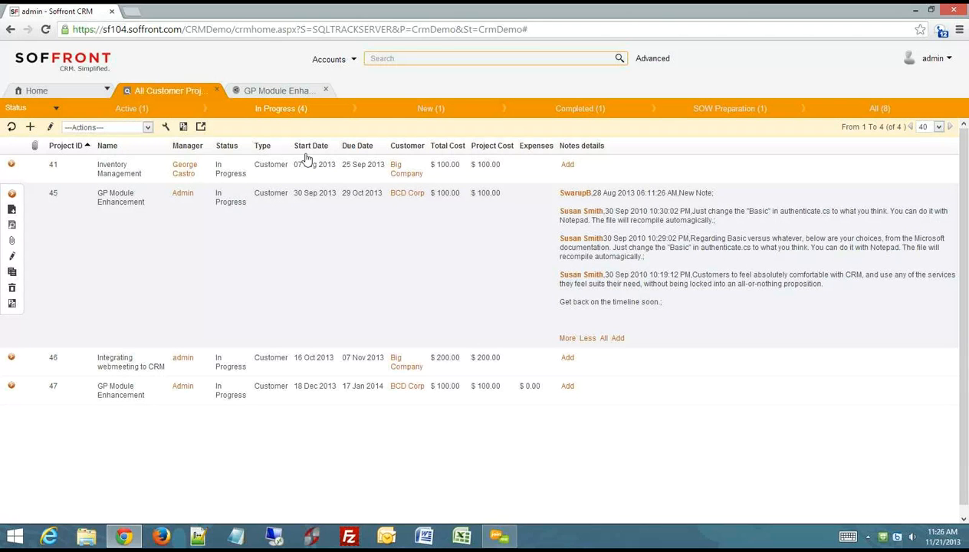
click(277, 93)
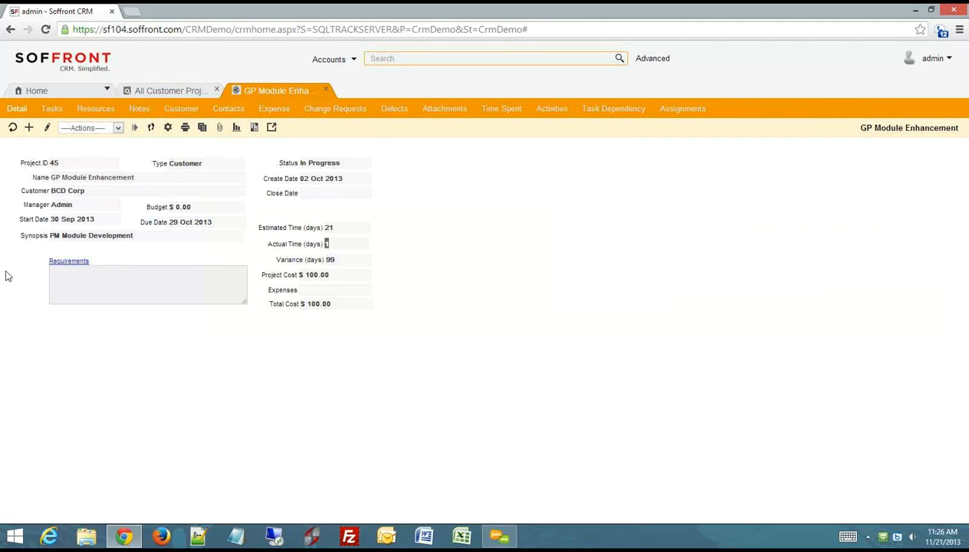
In the project's Gantt chart, move development Planning to 10/16/2013 and Run Test Case to 10/28/2013, closing the chart without saving.
click(254, 128)
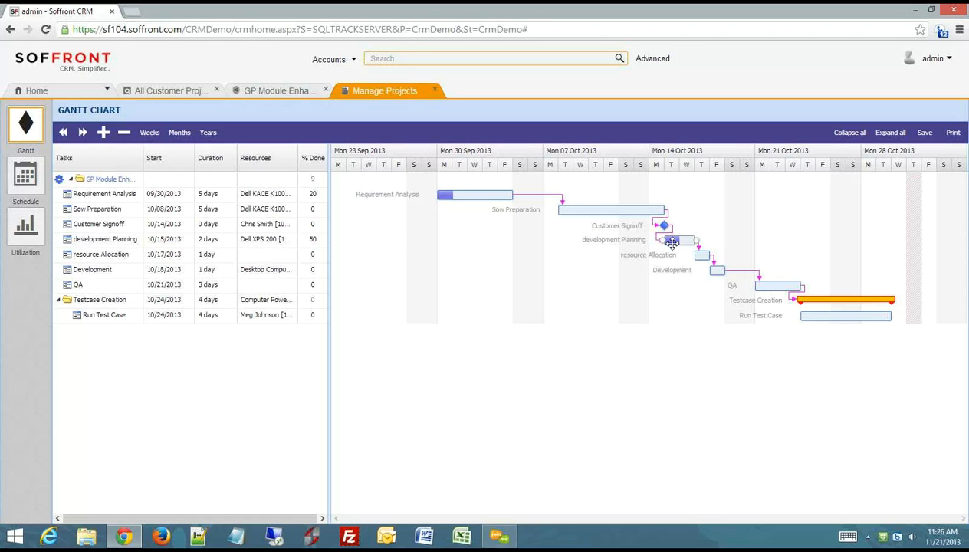
mouse_move(673, 239)
mouse_down()
mouse_move(699, 246)
mouse_move(661, 243)
mouse_move(689, 243)
mouse_up()
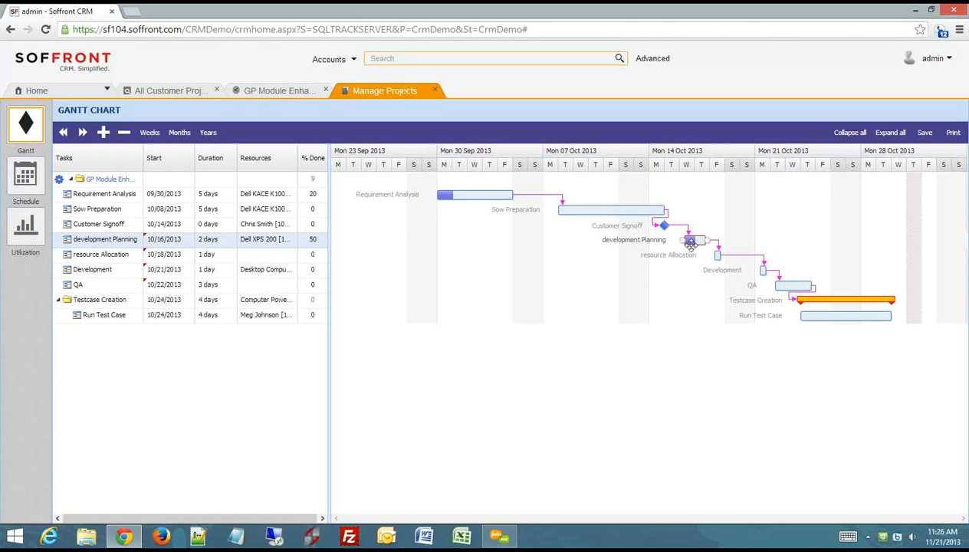
click(823, 300)
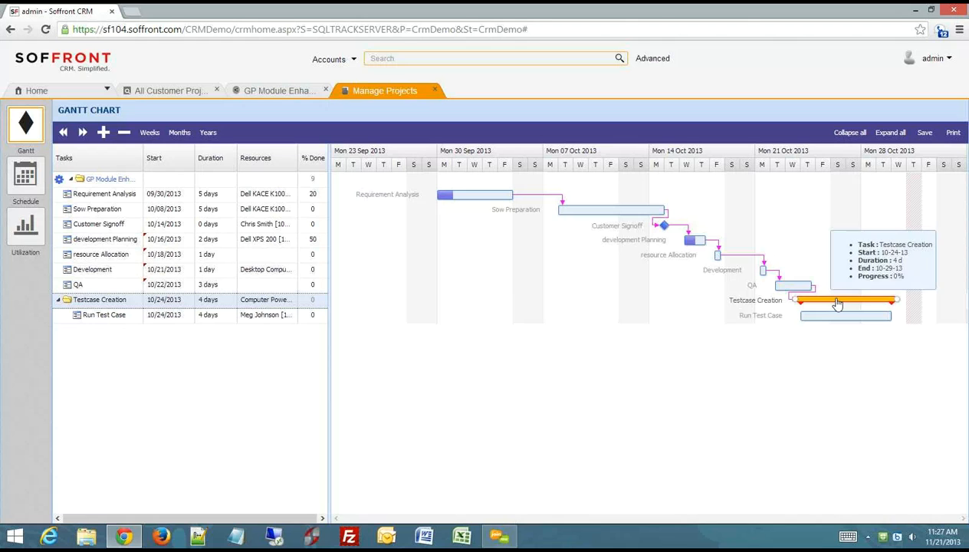
click(803, 301)
drag(819, 316, 867, 321)
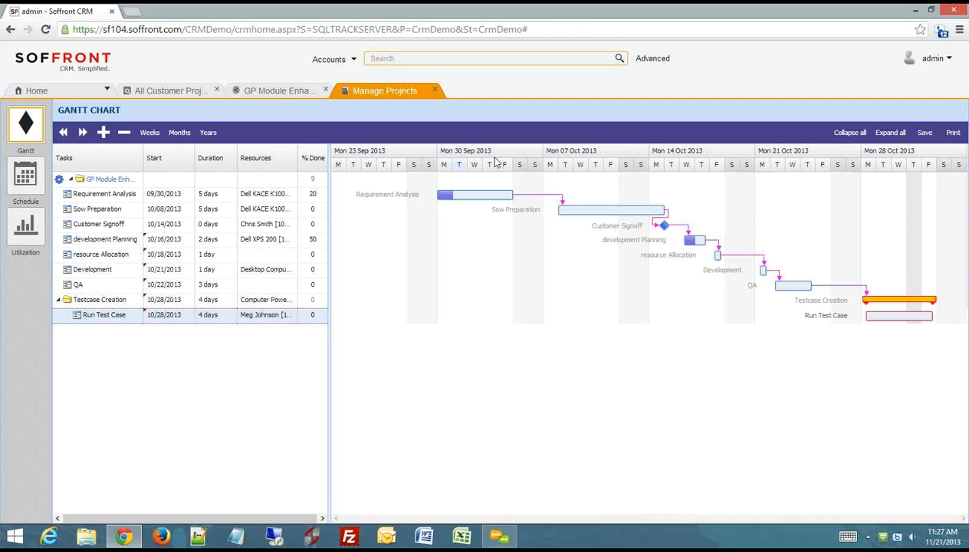
click(435, 91)
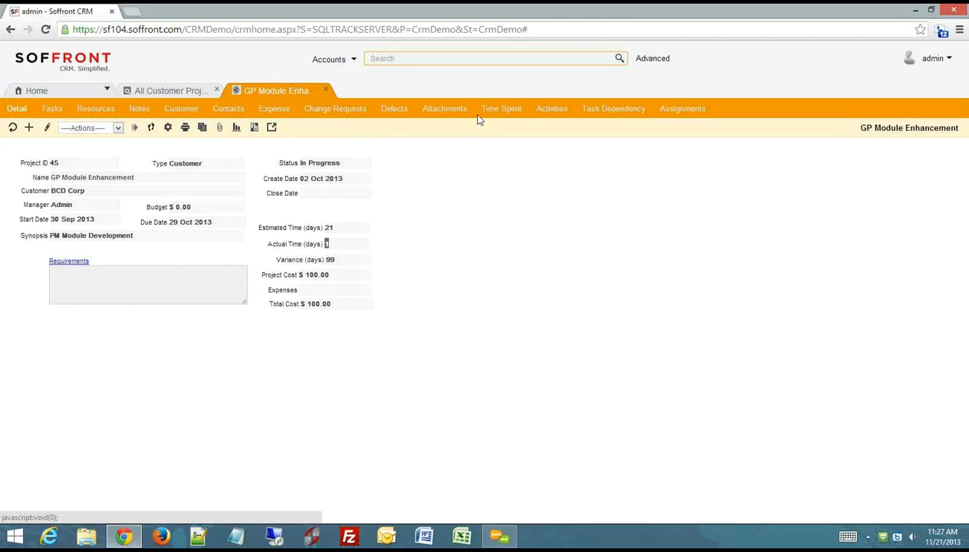
Reopen the project's Gantt chart and reschedule Run Test Case to start on 10/28/2013 and Development on 10/22/2013.
click(254, 129)
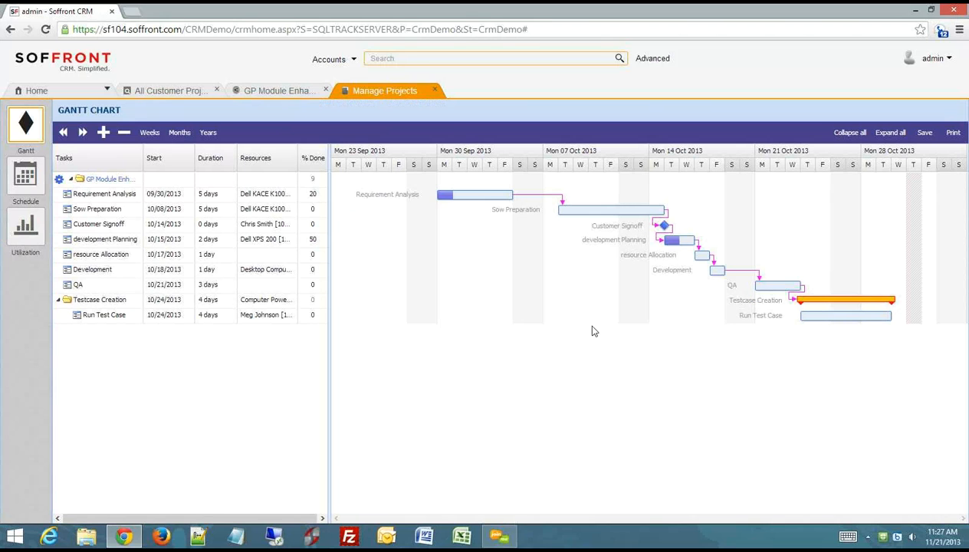
click(829, 318)
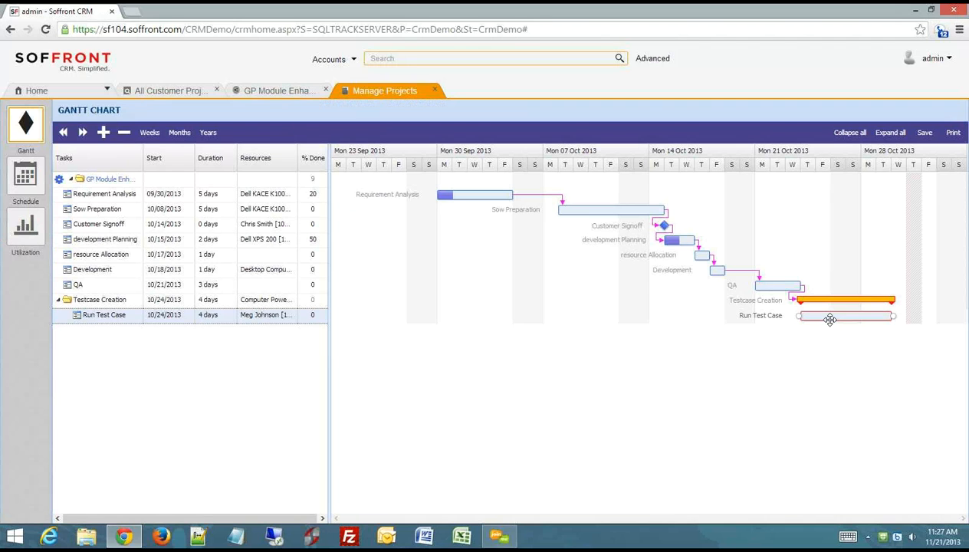
drag(829, 318, 889, 324)
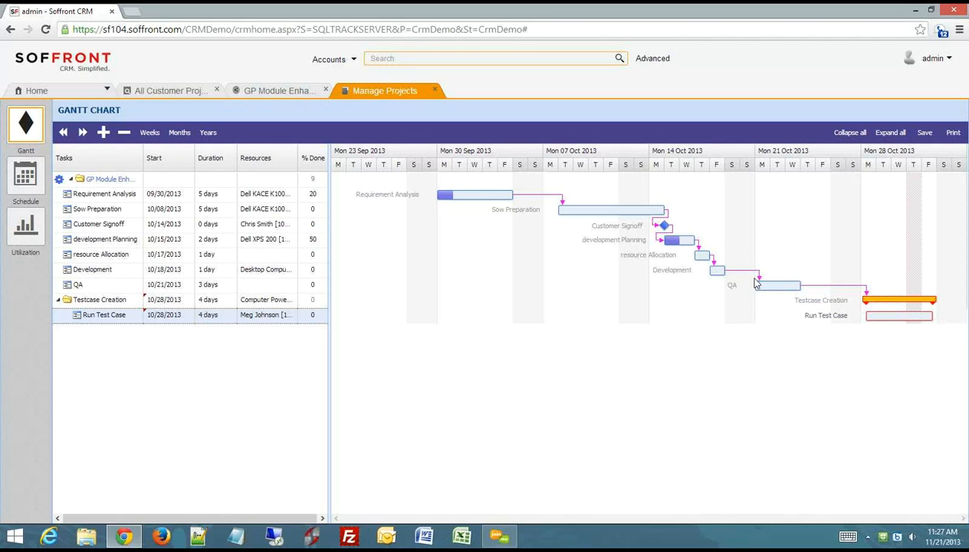
drag(716, 270, 770, 276)
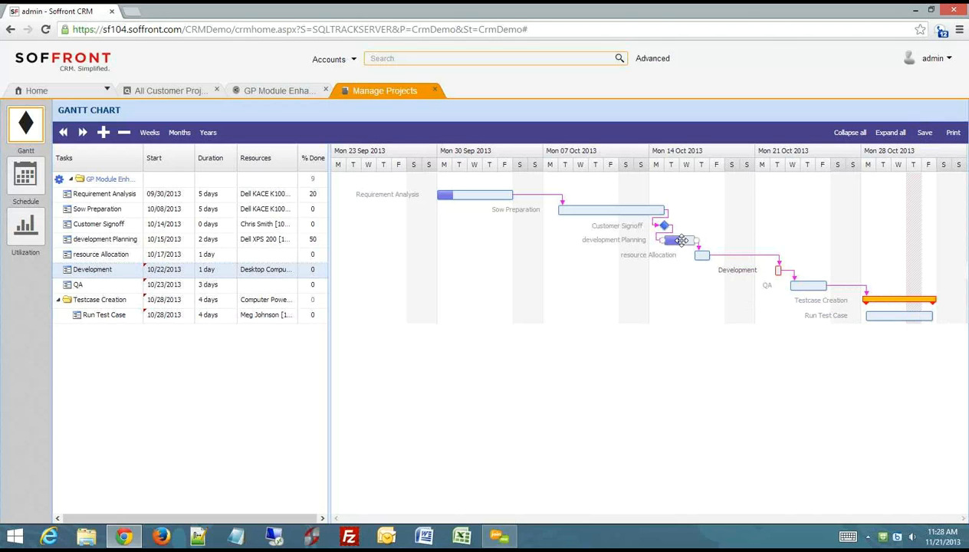
Reschedule development Planning to start on 10/16/2013, save the Gantt chart and reopen it.
drag(680, 240, 697, 258)
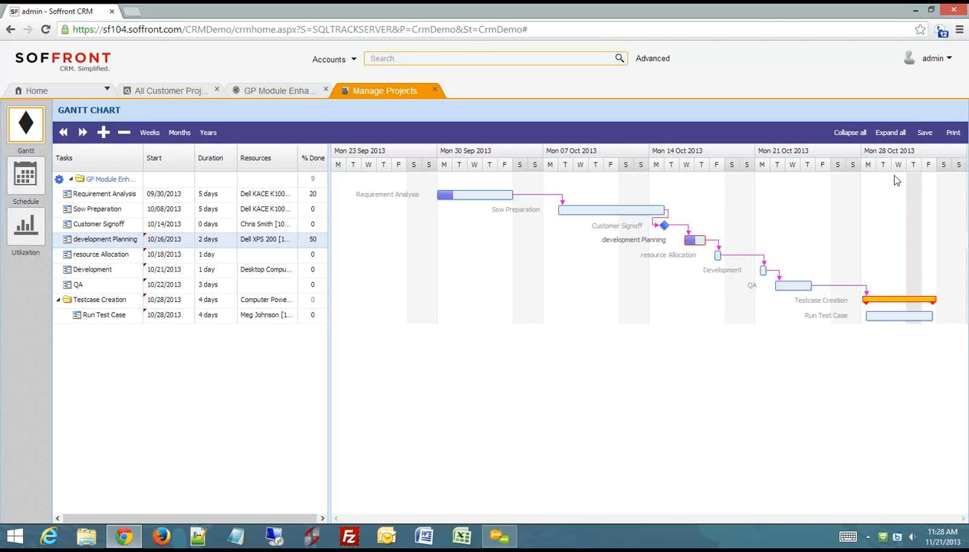
click(925, 134)
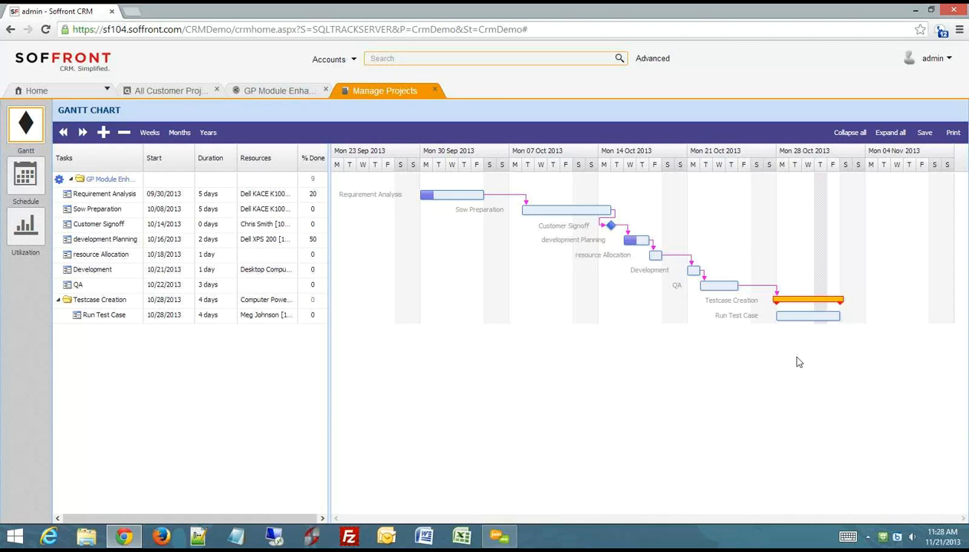
click(434, 91)
click(255, 129)
Add a dependency from QA to Run Test Case in the Gantt chart and delete that dependency again.
mouse_move(742, 294)
drag(741, 292, 804, 319)
mouse_move(773, 315)
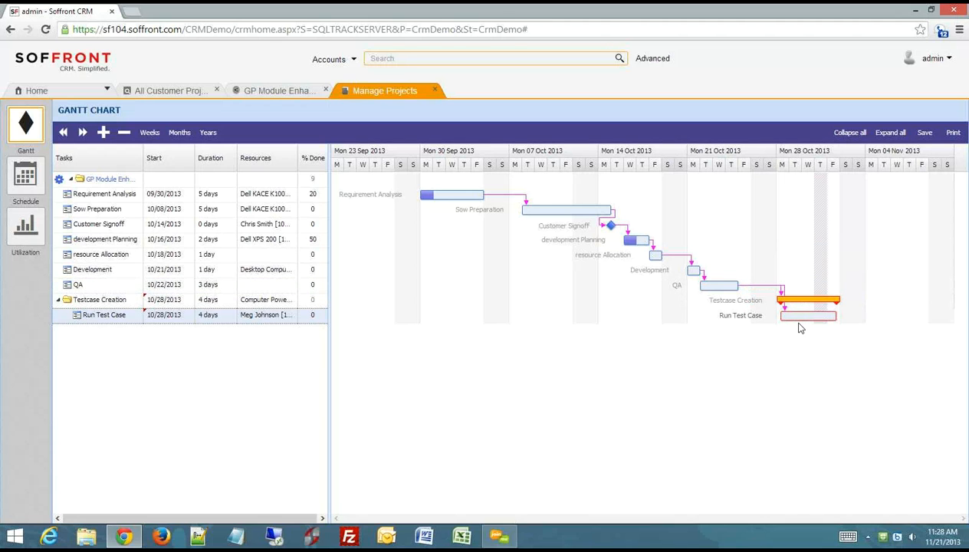
right_click(789, 316)
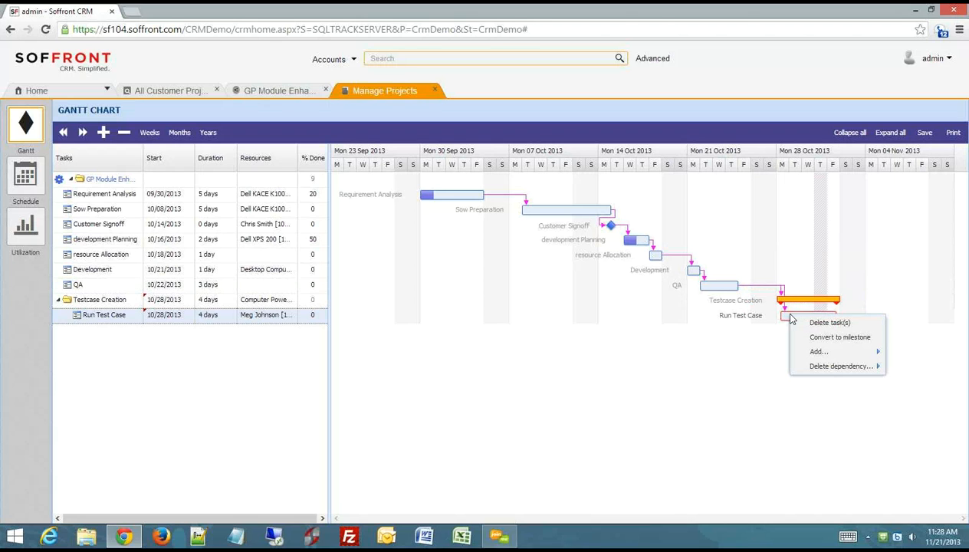
mouse_move(835, 368)
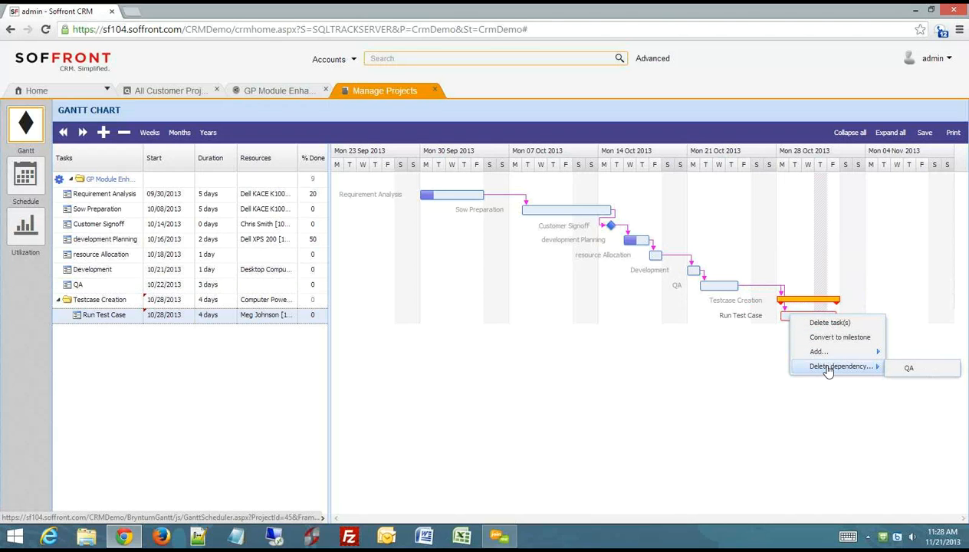
click(909, 369)
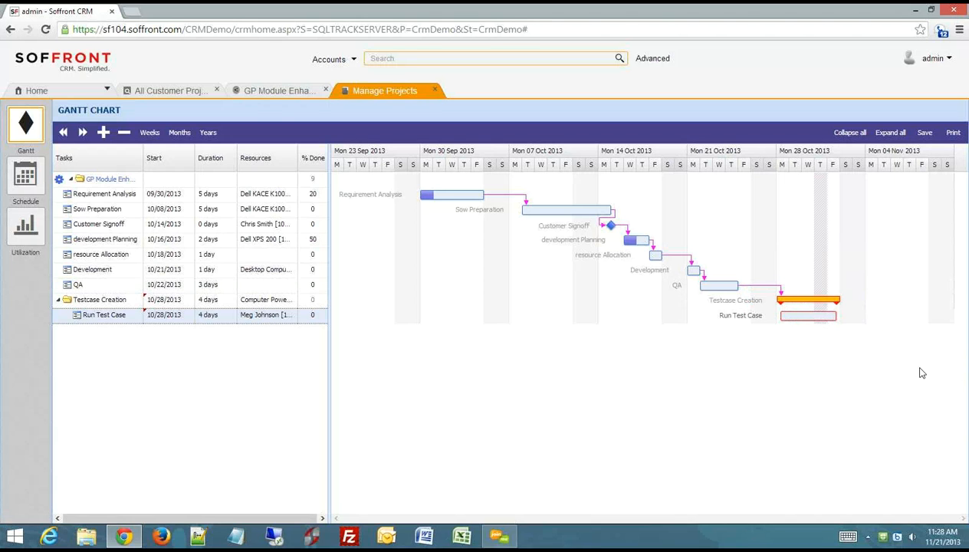
Add a successor task to Run Test Case and extend its duration to 5 days.
right_click(811, 317)
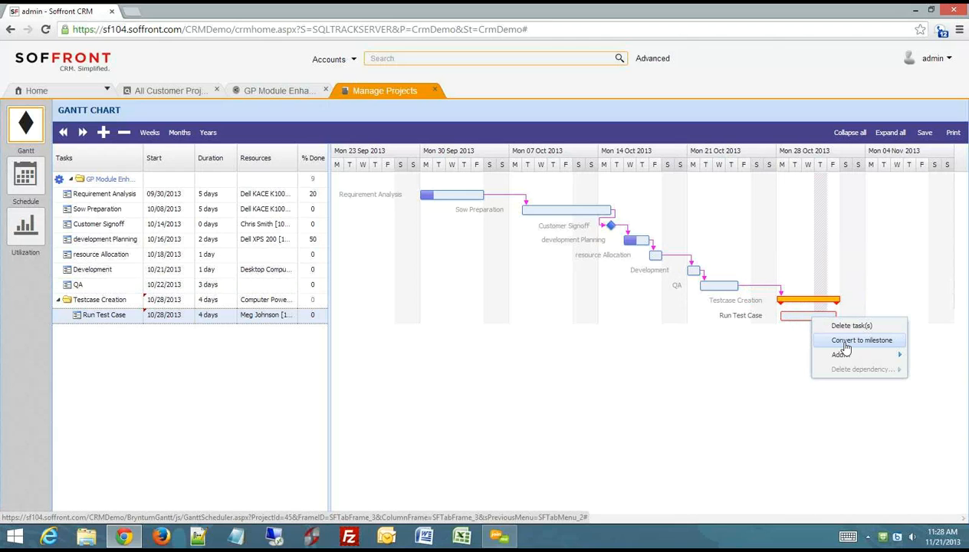
mouse_move(842, 355)
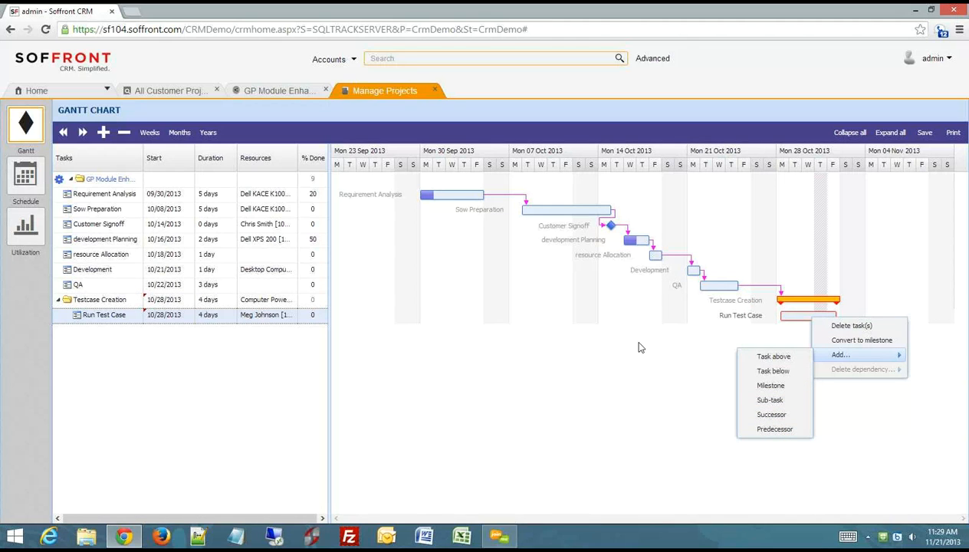
click(610, 314)
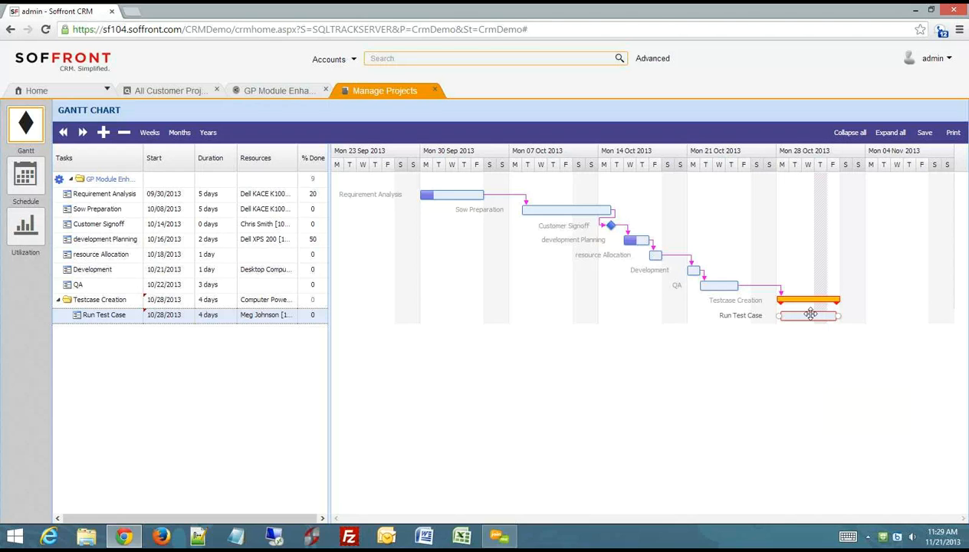
right_click(812, 315)
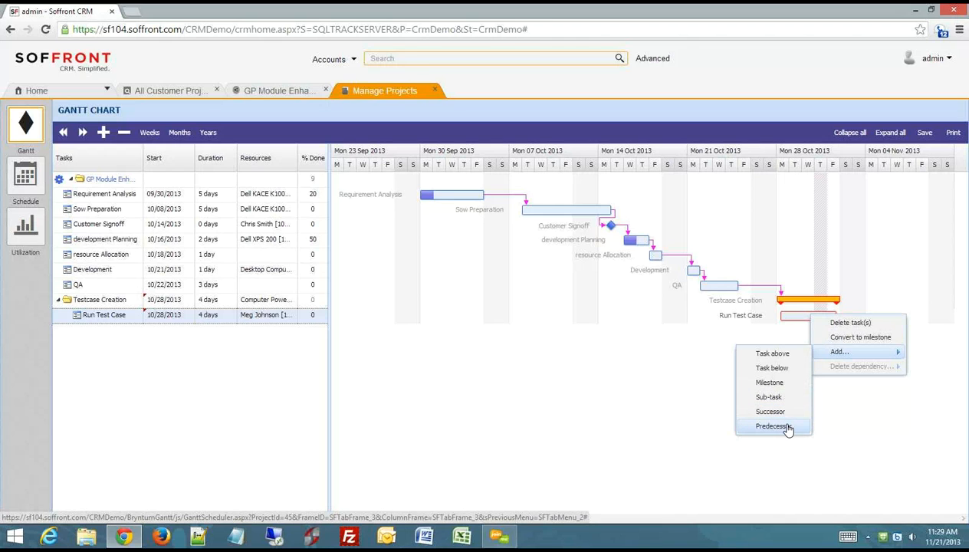
click(770, 412)
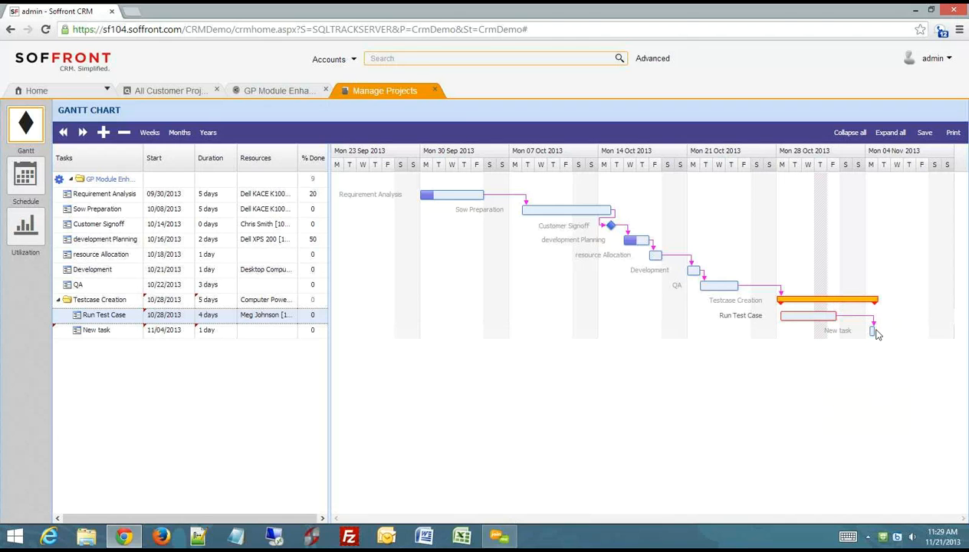
drag(874, 331, 918, 339)
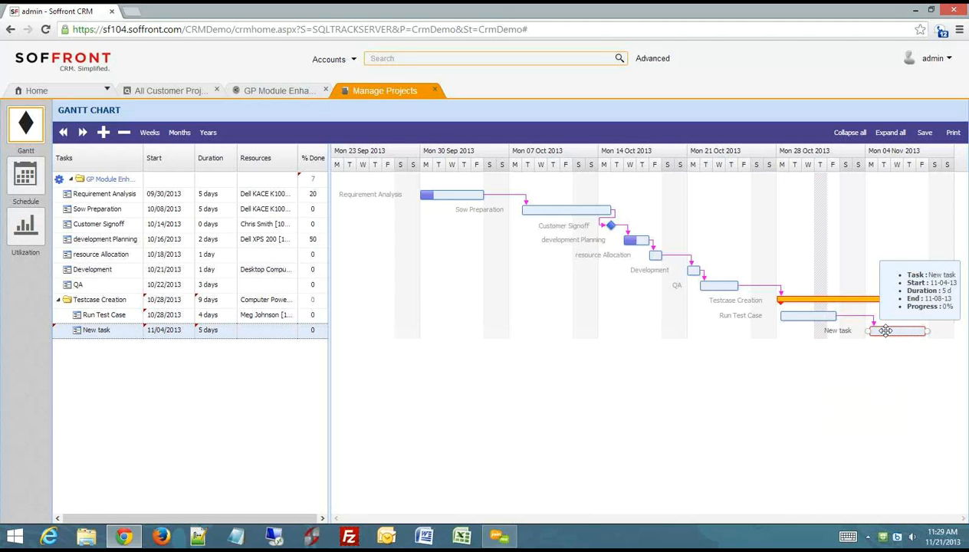
Rename the new successor task "report bus and fix".
right_click(862, 328)
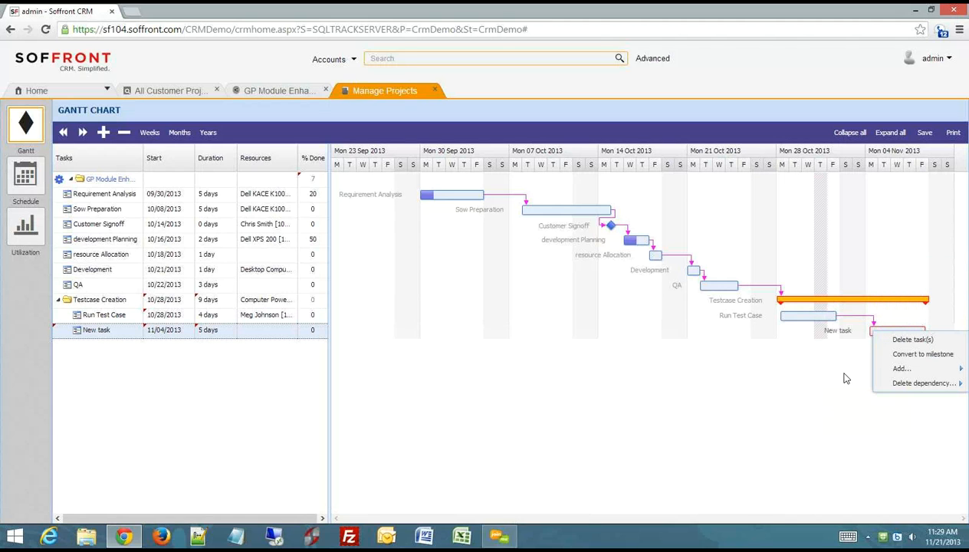
click(841, 341)
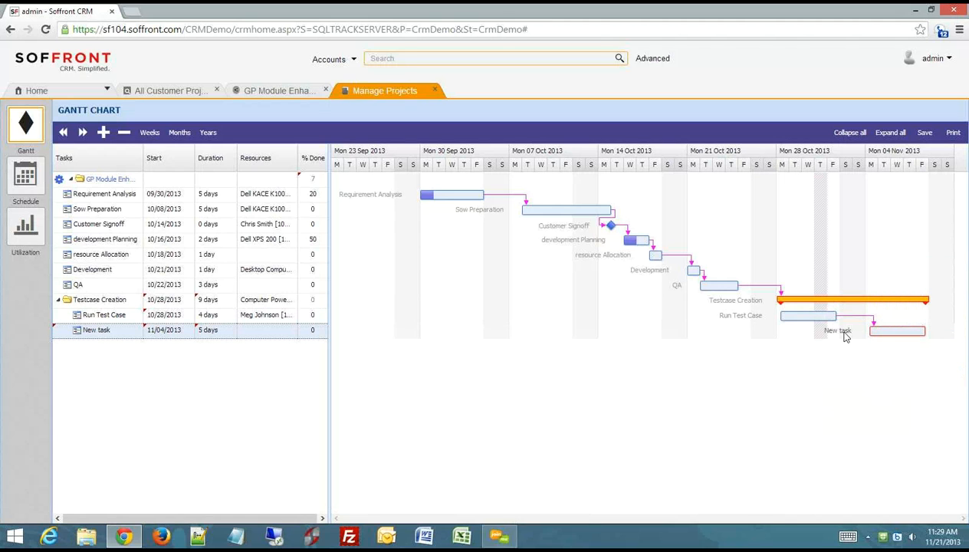
click(108, 331)
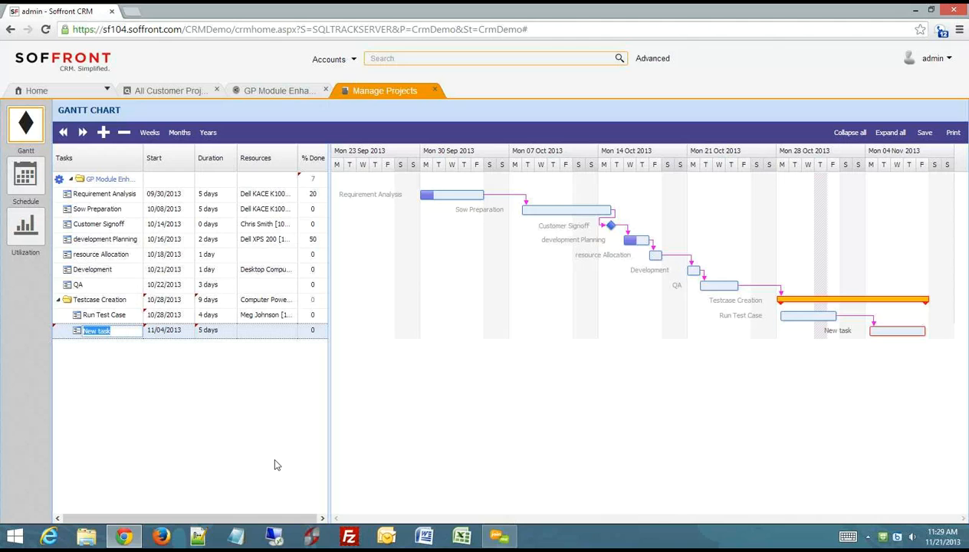
text(report bus and fix)
key(Return)
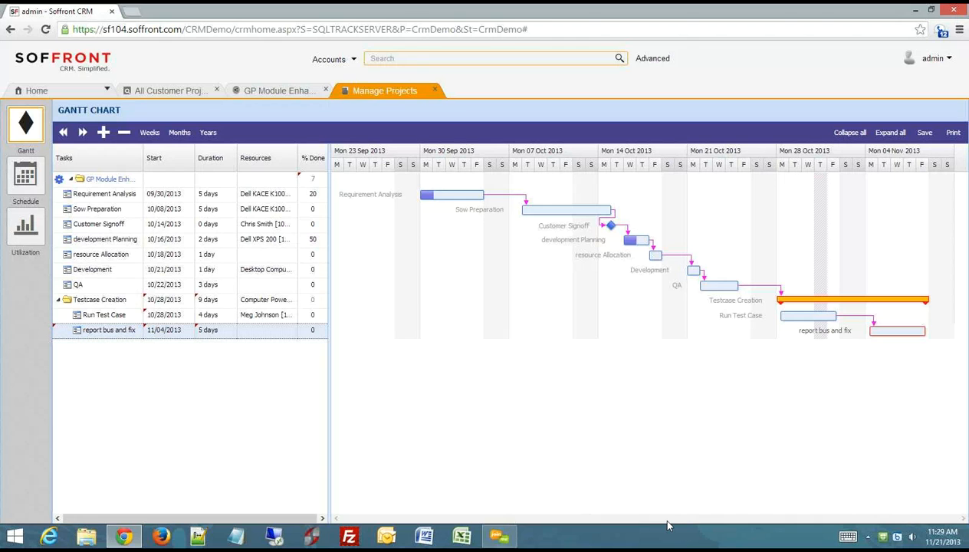
Assign the two people and Dell KACE K1000 to the report bus and fix task at 50 % units each, and save the chart.
click(279, 336)
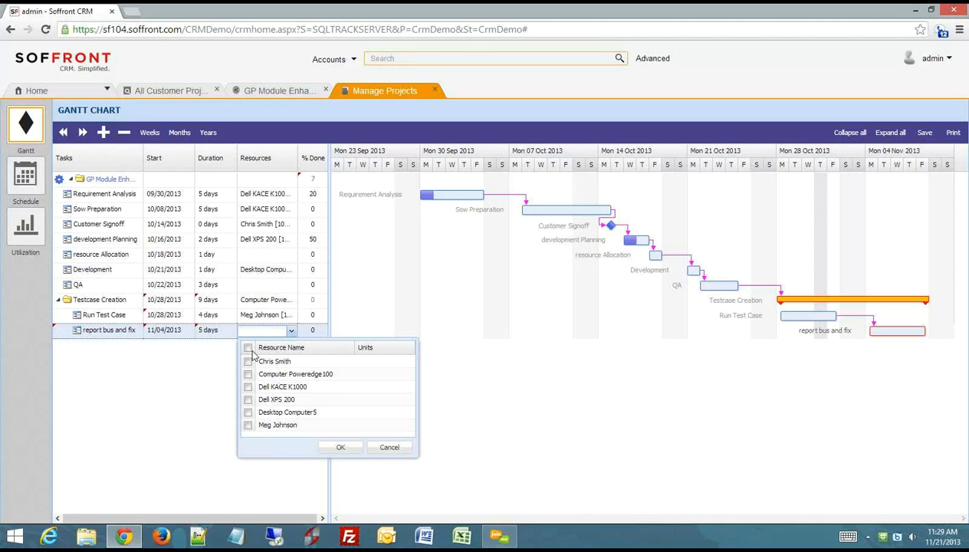
click(247, 426)
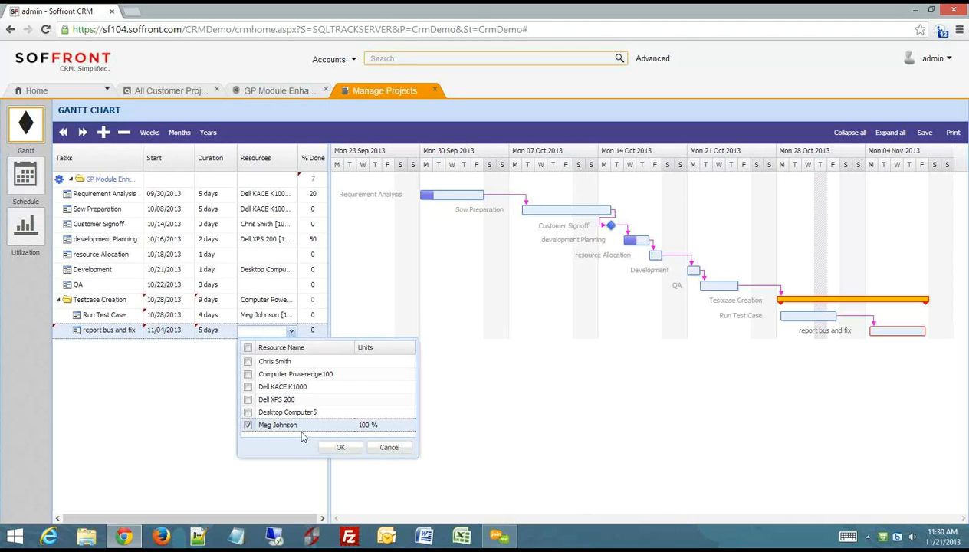
click(368, 425)
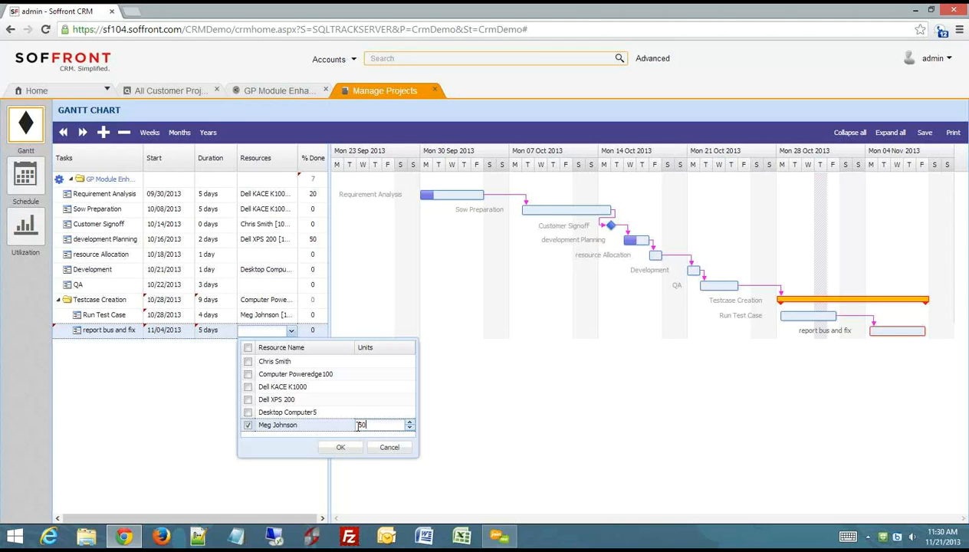
click(291, 447)
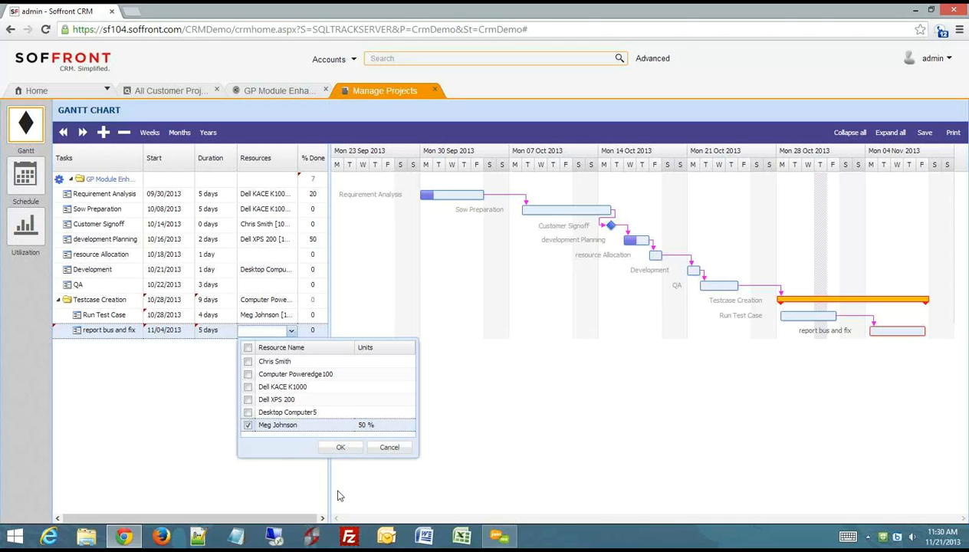
click(248, 386)
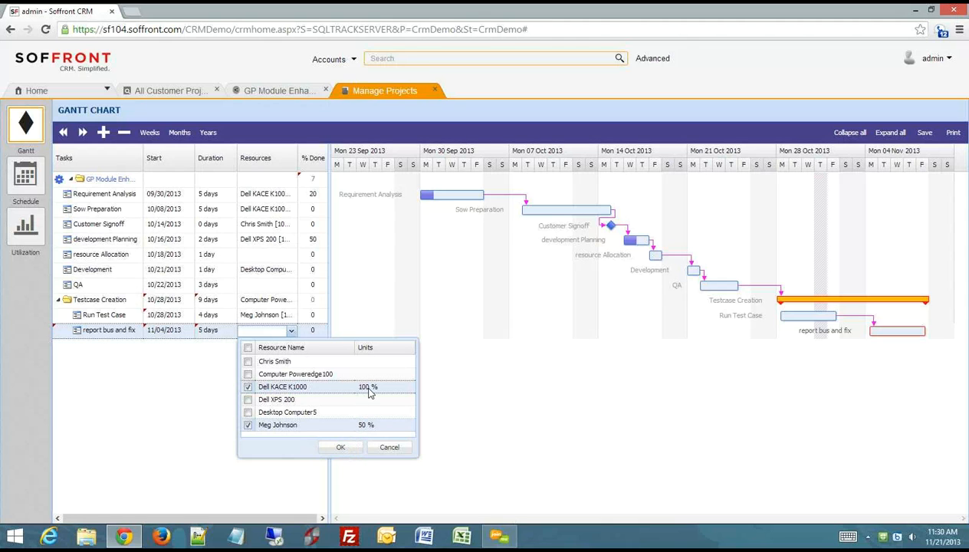
click(360, 387)
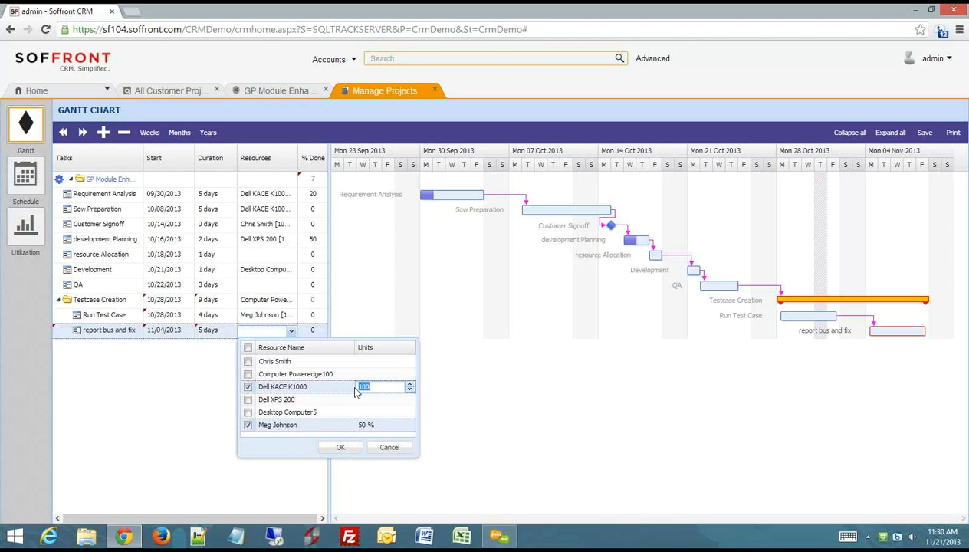
click(248, 361)
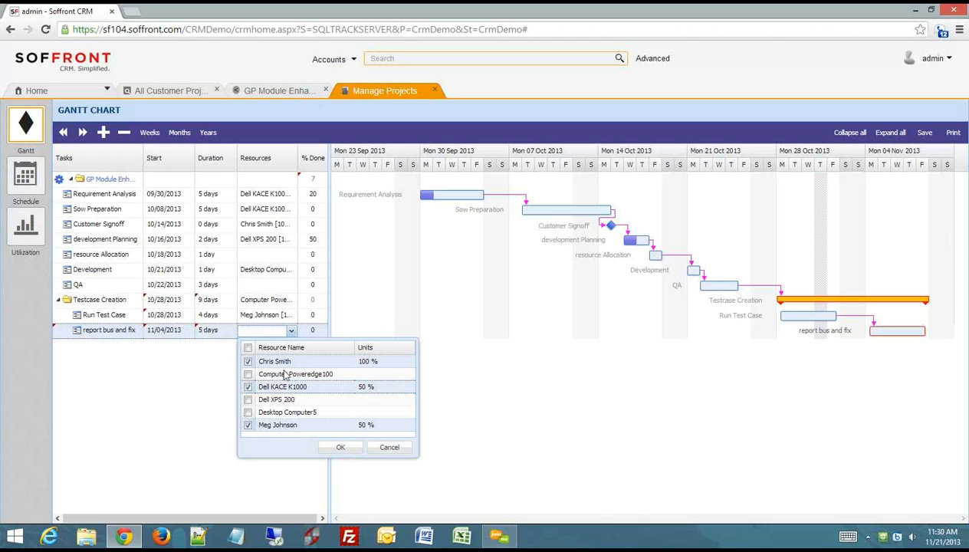
click(371, 361)
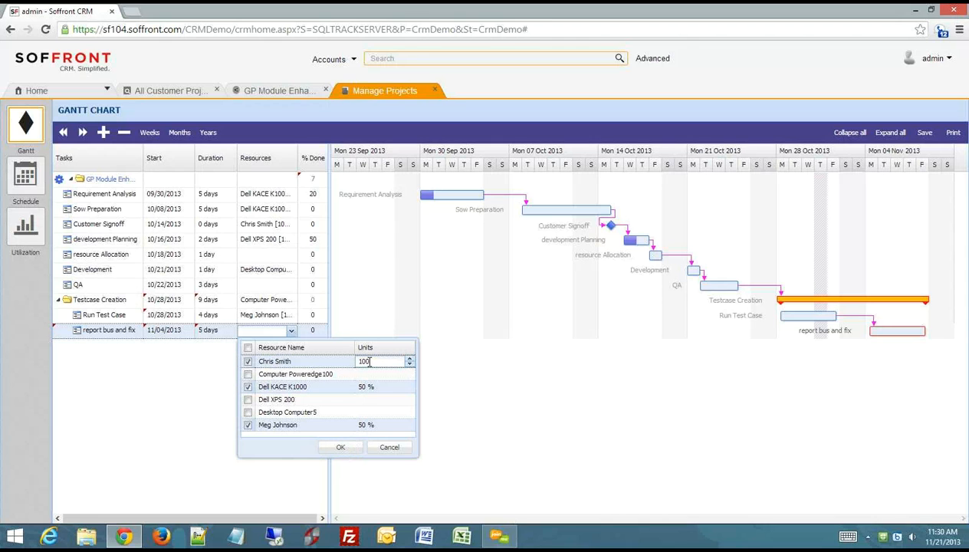
drag(370, 361, 356, 361)
click(264, 450)
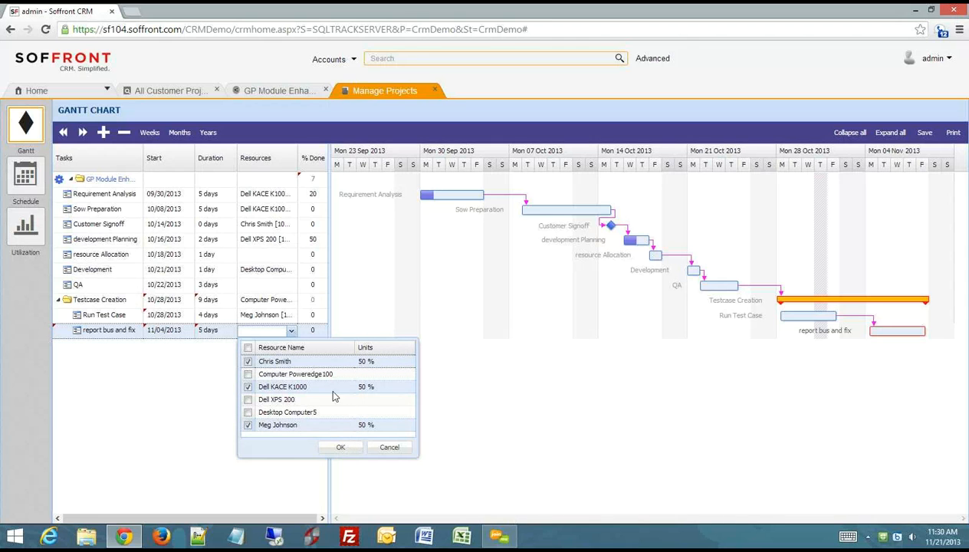
click(343, 448)
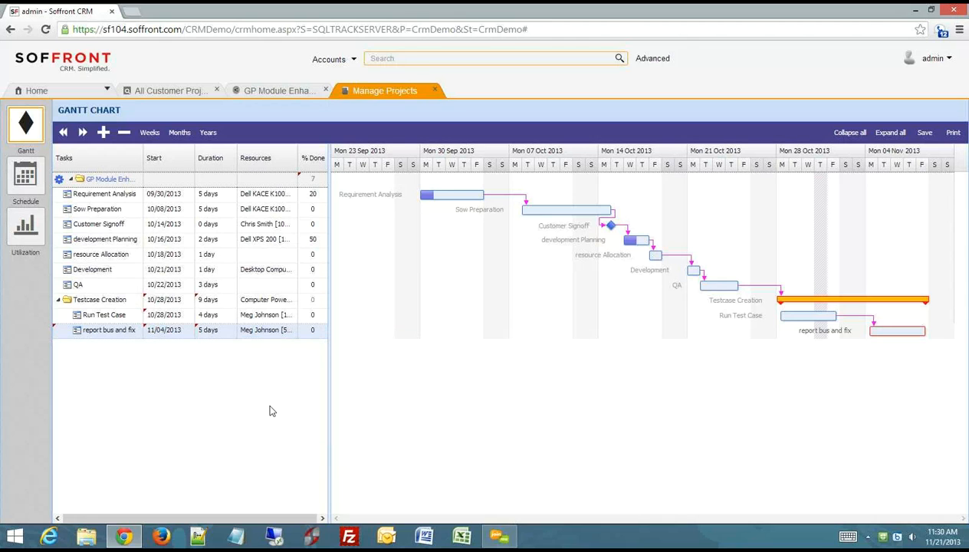
click(924, 132)
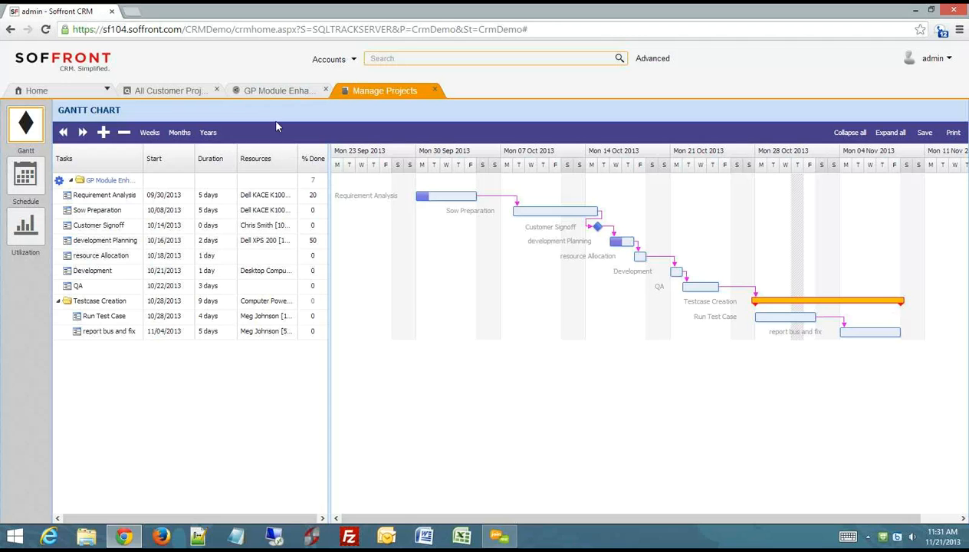
In the project's task list, set Customer Signoff's % Done to 100 and save the task, closing the open Gantt chart.
click(283, 91)
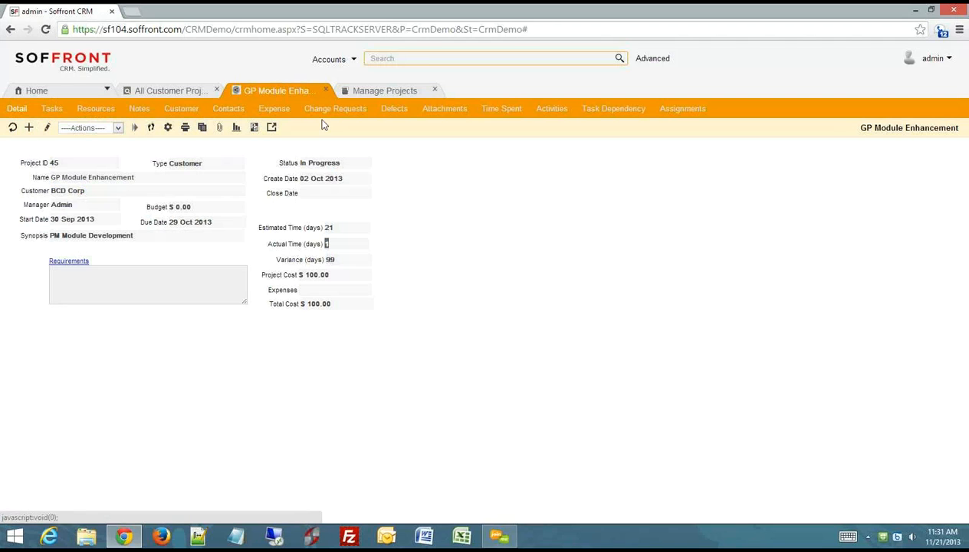
click(52, 109)
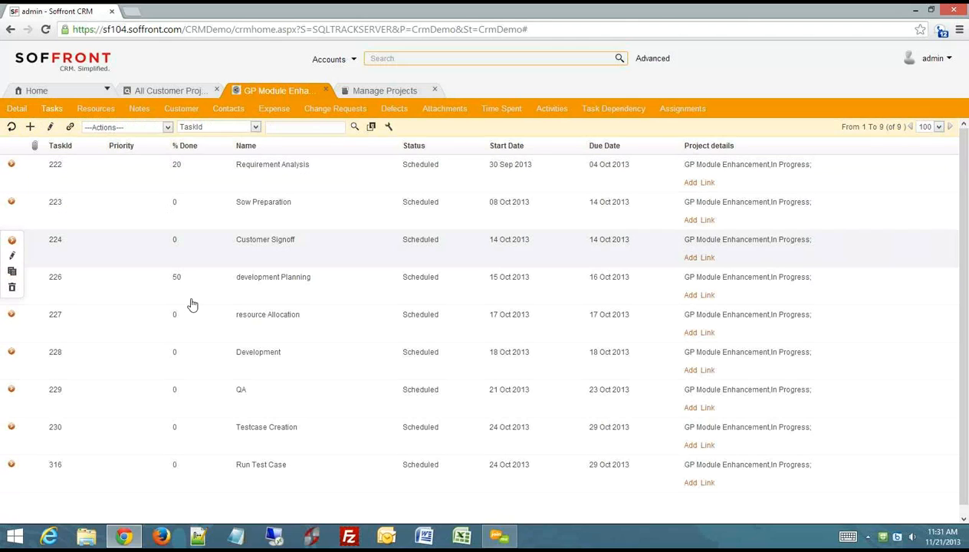
click(50, 127)
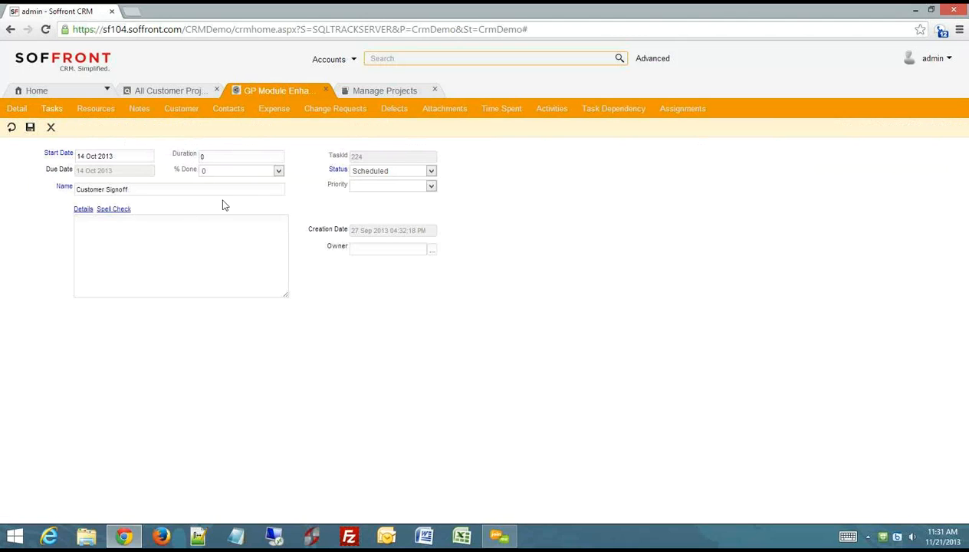
click(277, 171)
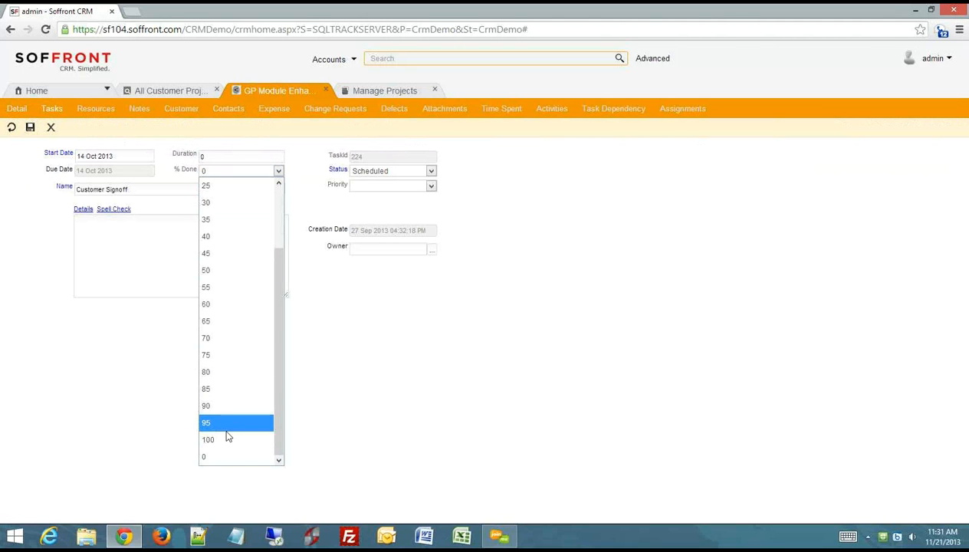
click(70, 217)
click(32, 129)
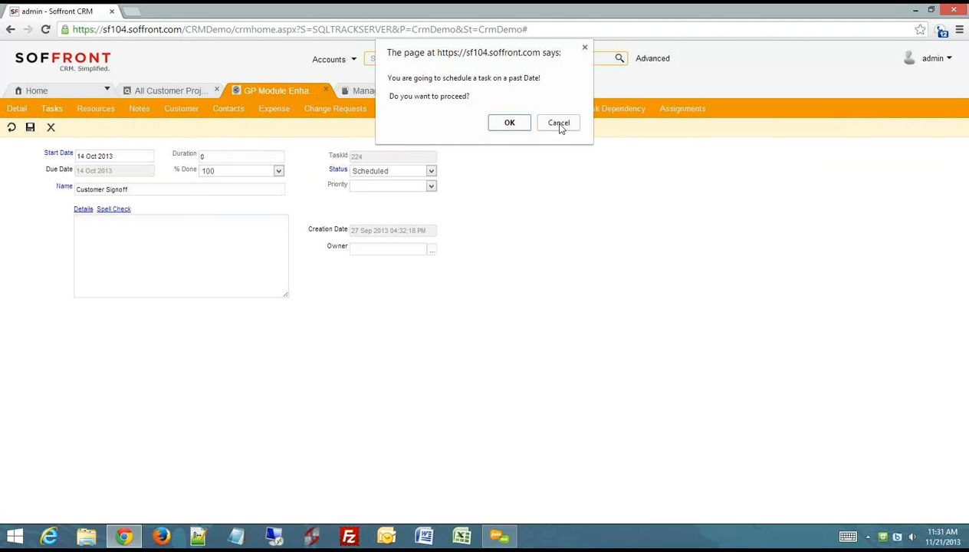
click(499, 122)
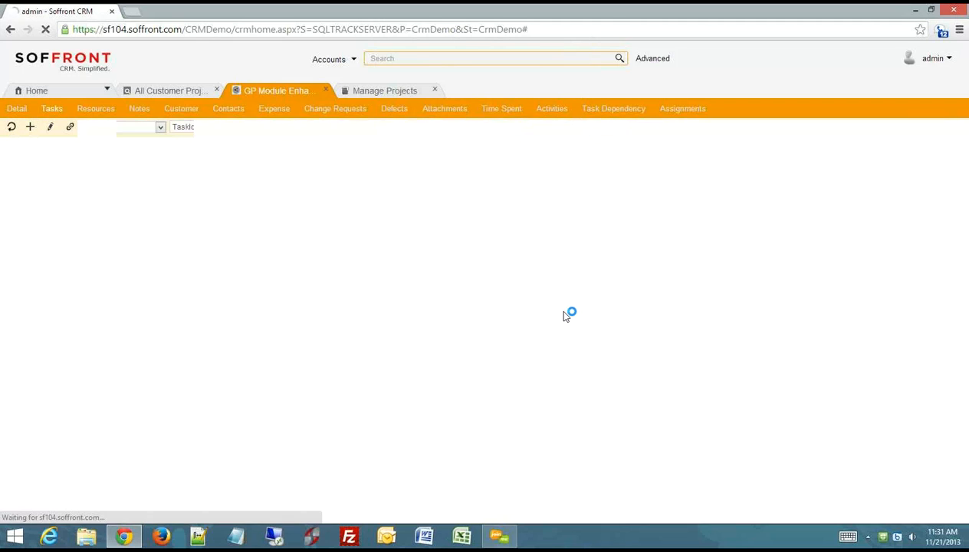
click(388, 91)
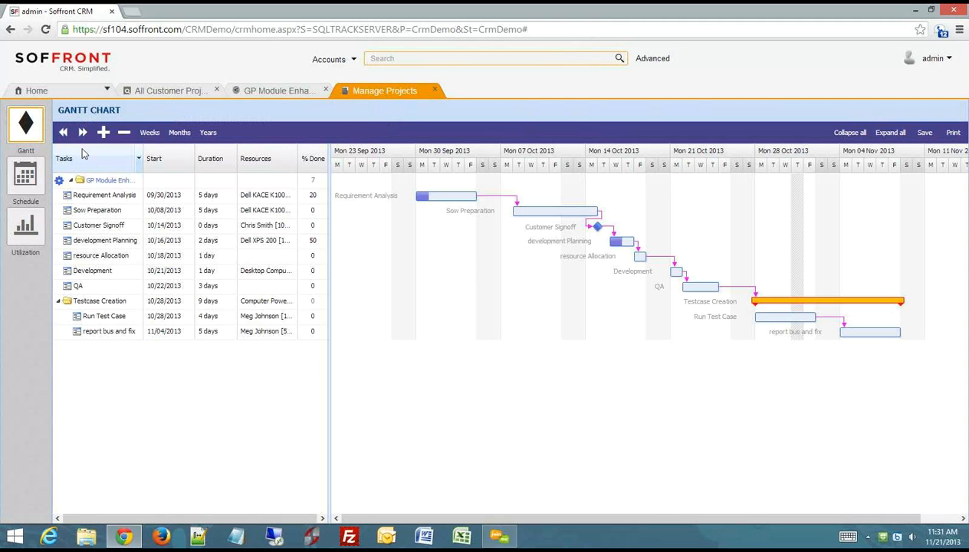
click(435, 91)
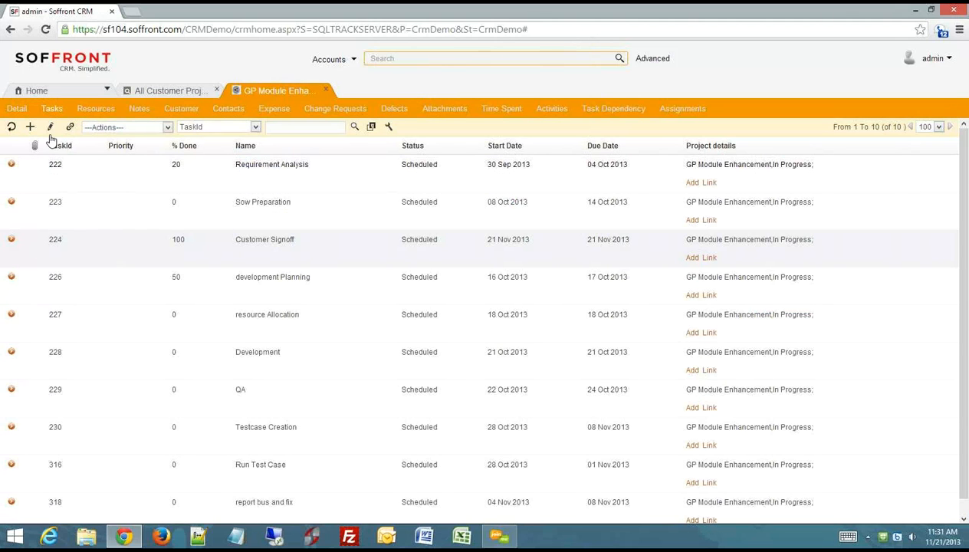
Open the Gantt chart from the GP Module Enhancement project's detail record and review its resource schedule.
click(16, 109)
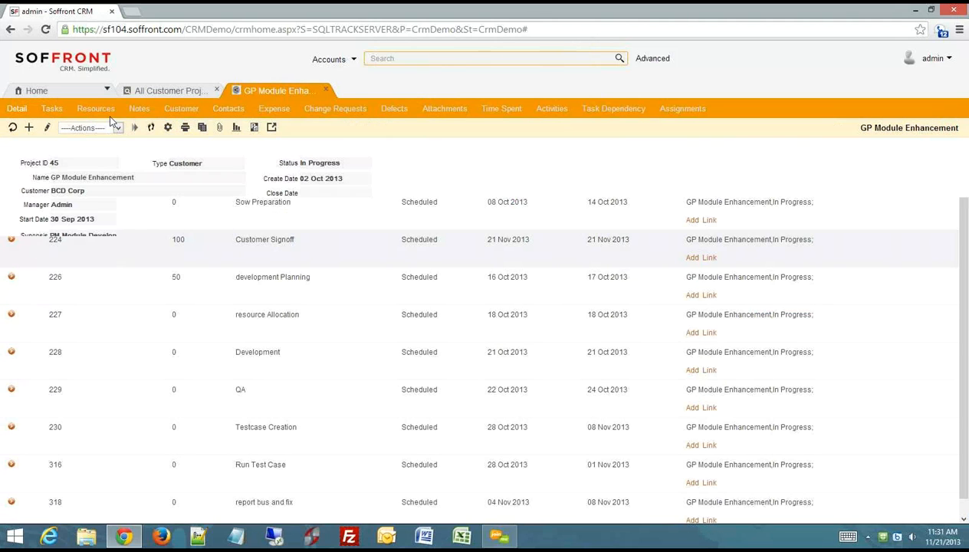
click(252, 132)
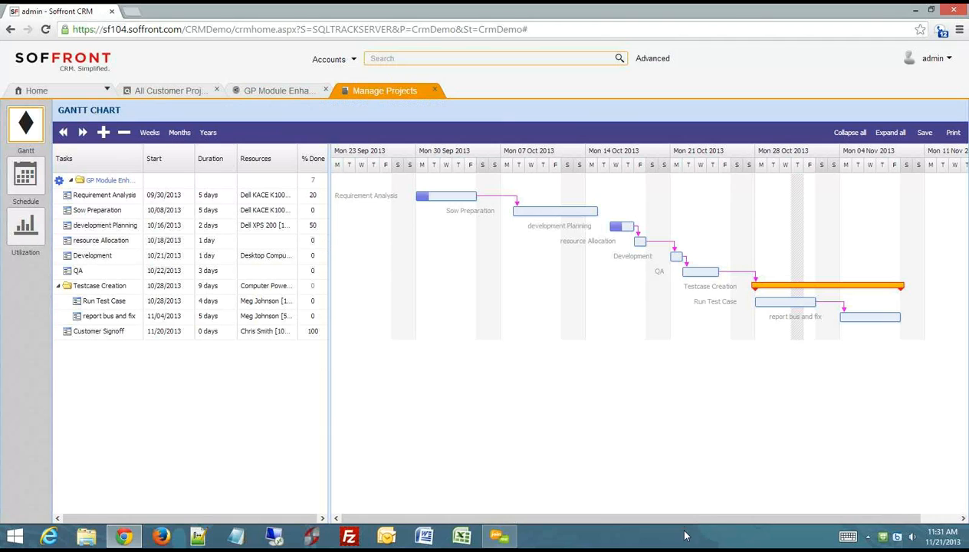
drag(681, 519, 605, 515)
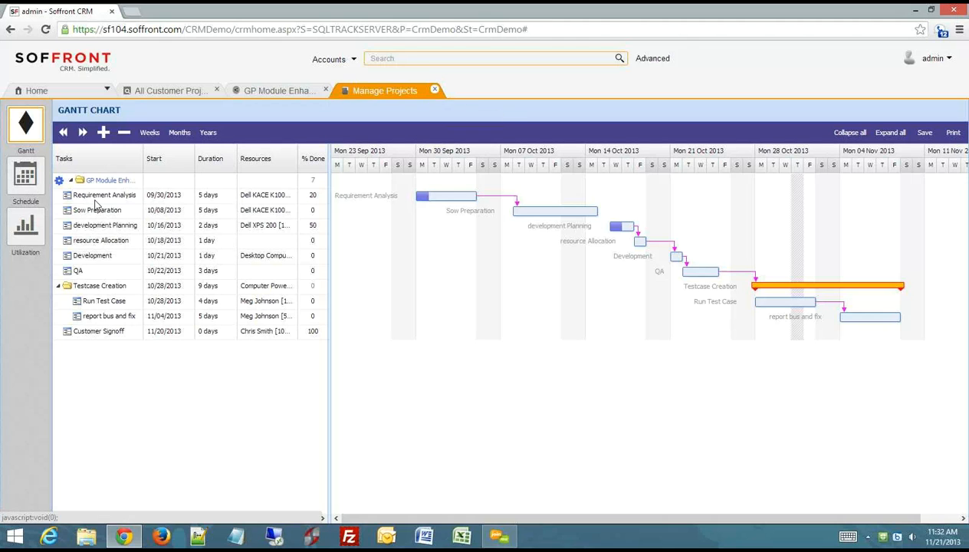
click(25, 176)
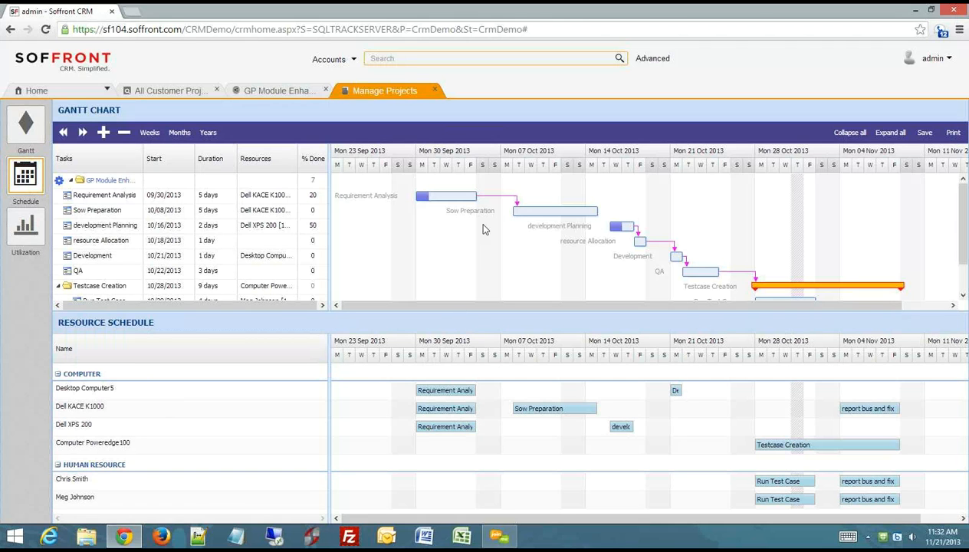
mouse_move(963, 228)
mouse_down()
mouse_move(963, 254)
mouse_move(962, 222)
mouse_up()
mouse_move(476, 394)
drag(476, 394, 448, 391)
Review the resource utilization of the project's computers and people, and close both the Gantt chart and the project record.
click(28, 230)
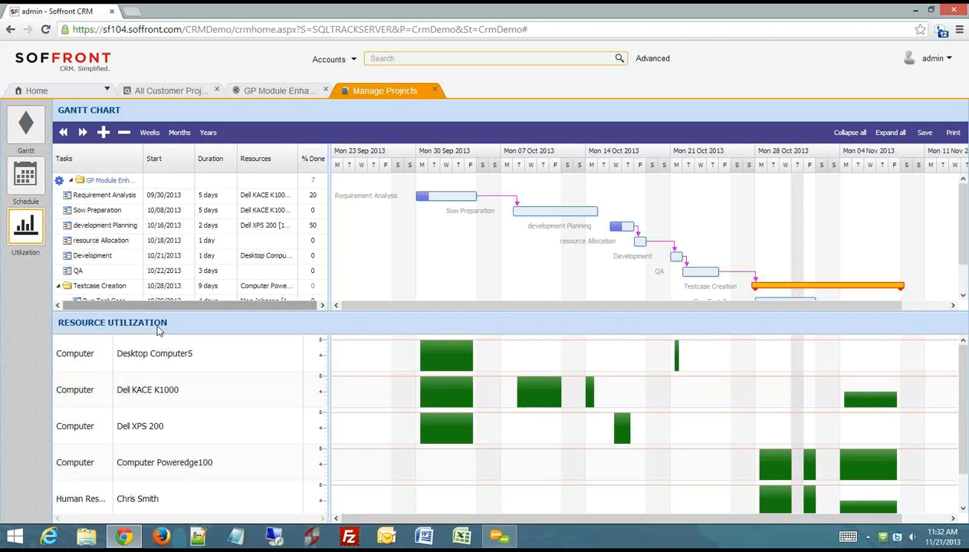
scroll(963, 430, down, 1)
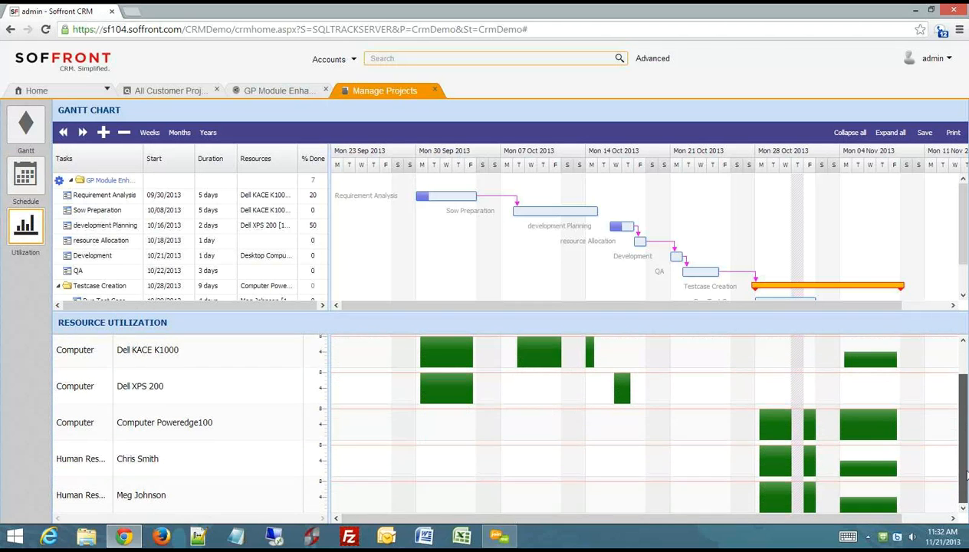
scroll(962, 430, up, 1)
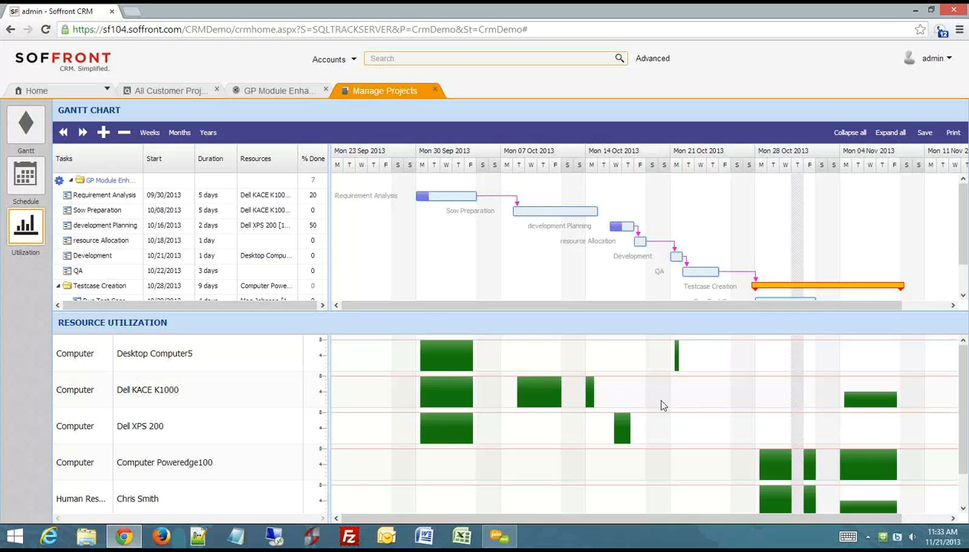
mouse_move(963, 189)
mouse_down()
mouse_move(964, 214)
mouse_move(964, 189)
mouse_up()
click(431, 91)
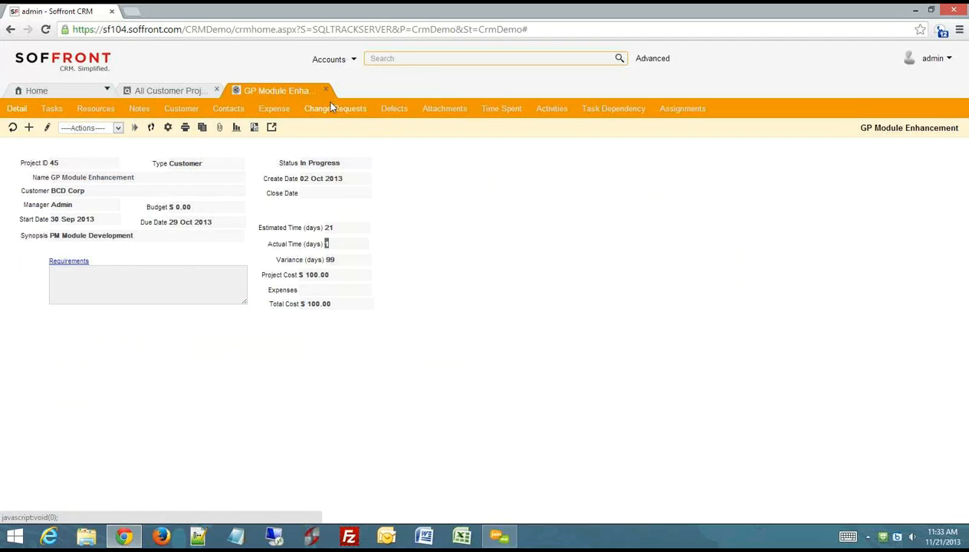
click(326, 91)
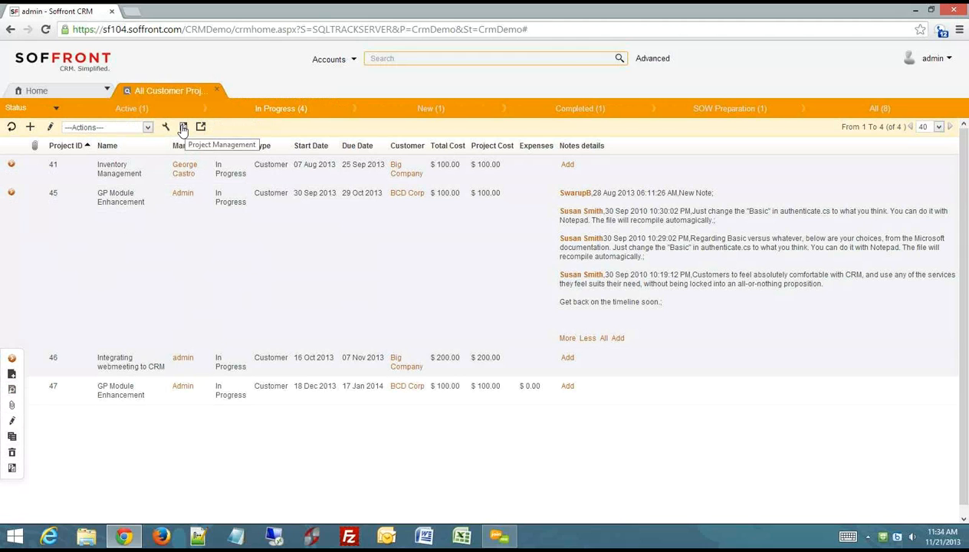
Open the combined Gantt chart of all in-progress customer projects and examine their tasks across the whole timeline.
click(11, 467)
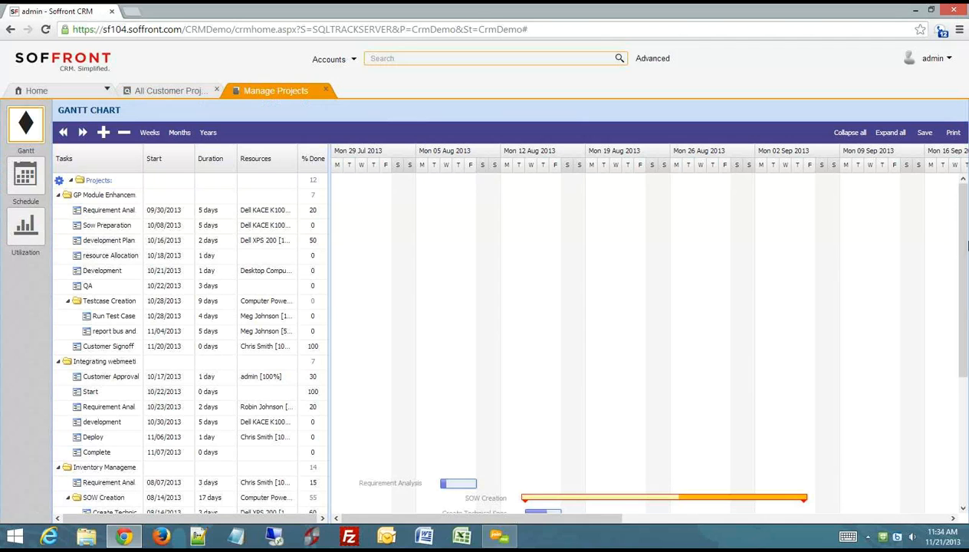
mouse_move(965, 244)
mouse_down()
mouse_move(966, 348)
mouse_move(967, 252)
mouse_up()
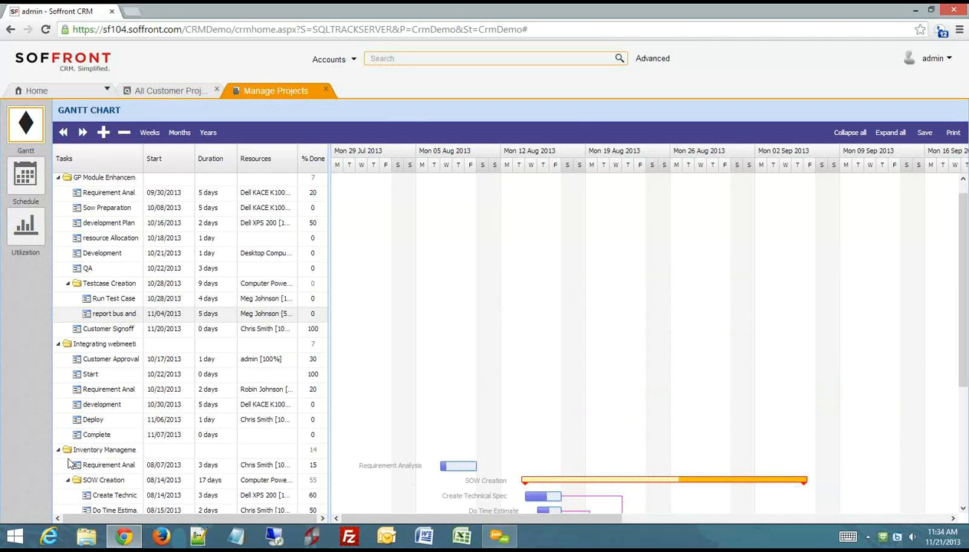
drag(463, 519, 843, 528)
drag(953, 302, 958, 191)
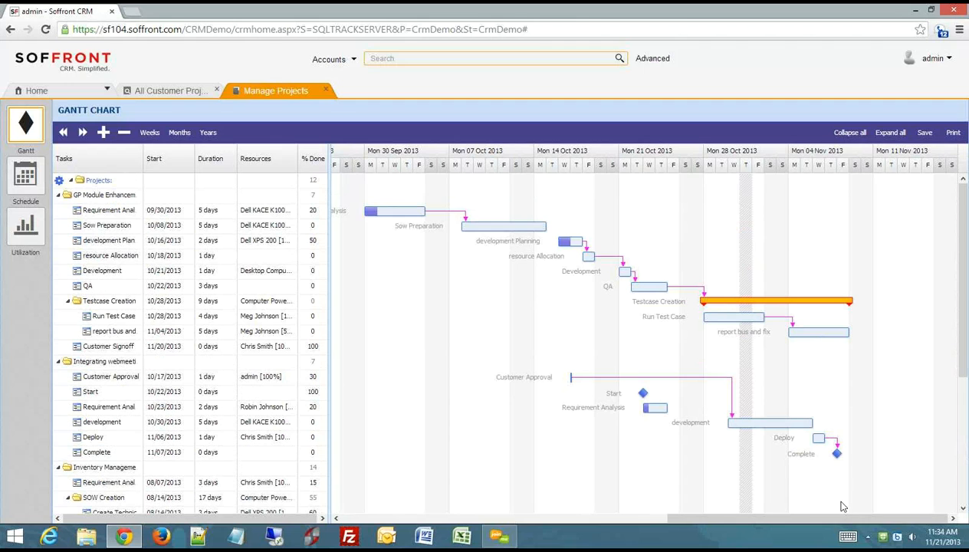
drag(846, 521, 517, 521)
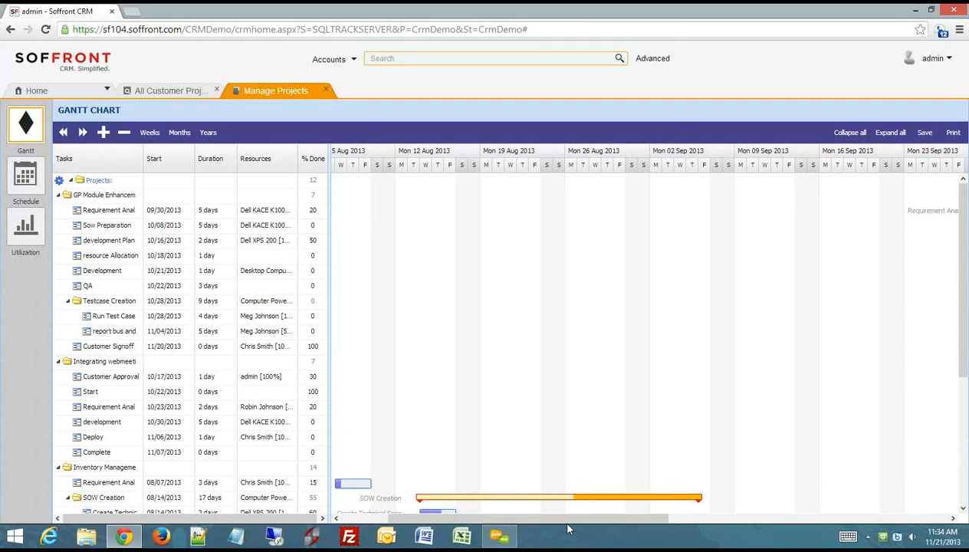
Show the resource schedule across all the projects and check the assignments of the computers and human resources.
click(50, 181)
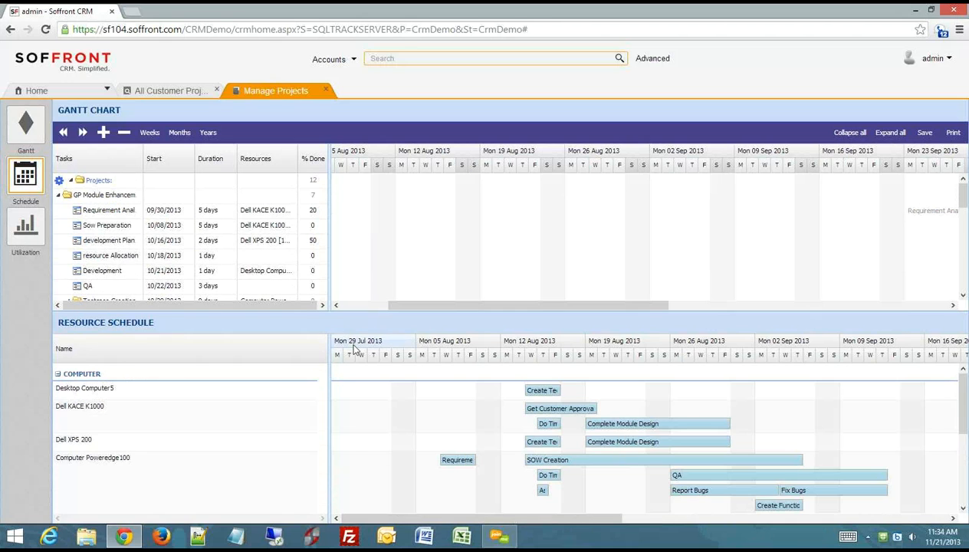
drag(964, 384, 965, 416)
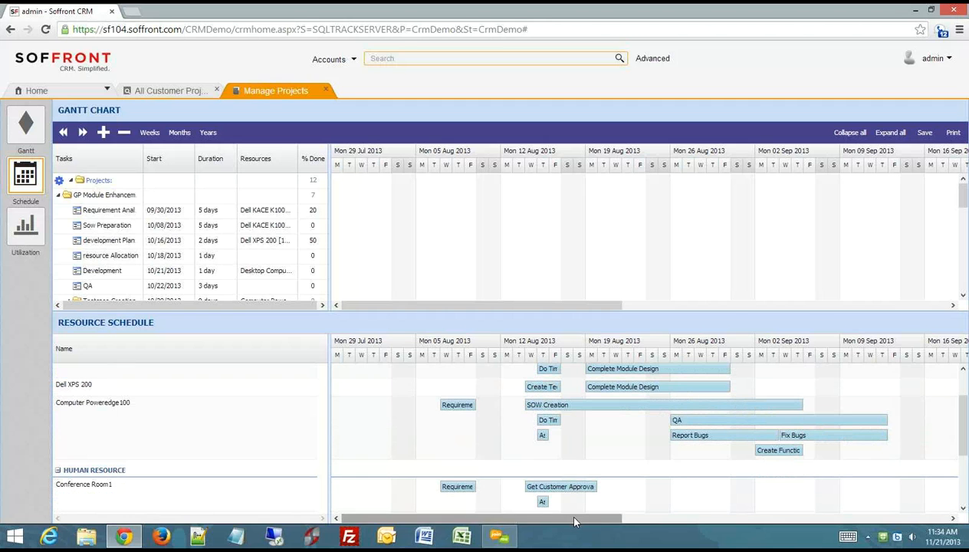
drag(567, 517, 564, 544)
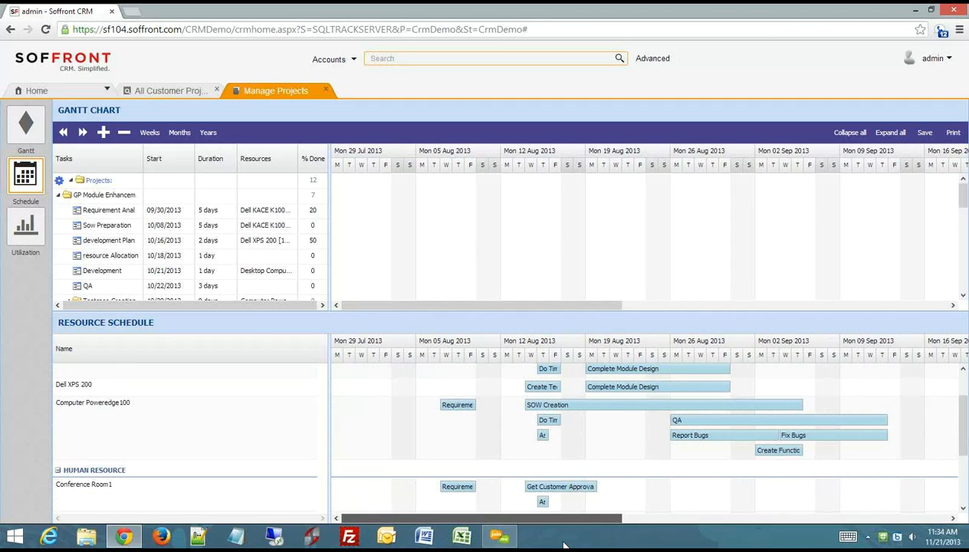
Show the resource utilization across all projects and examine the Dell XPS 200 and Computer Poweredge100 loads.
click(26, 227)
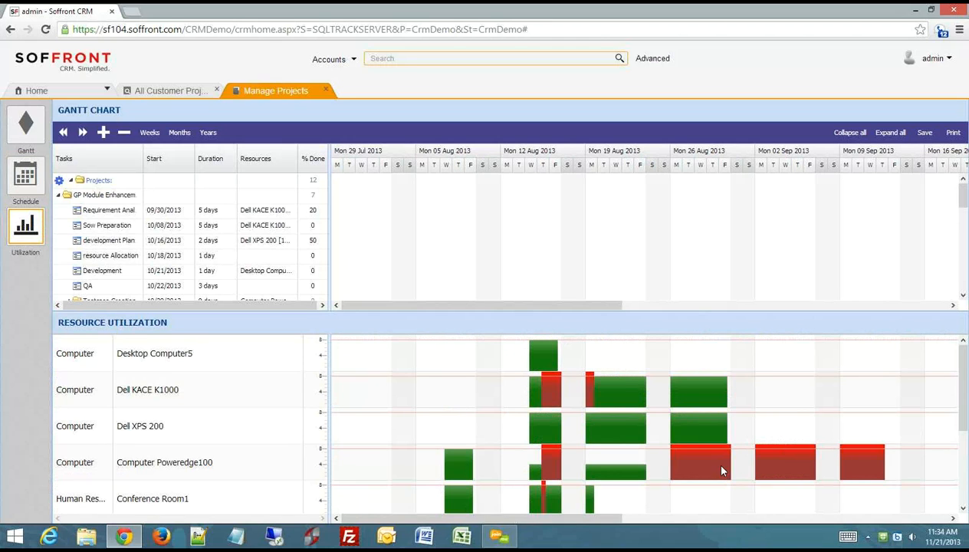
mouse_move(813, 474)
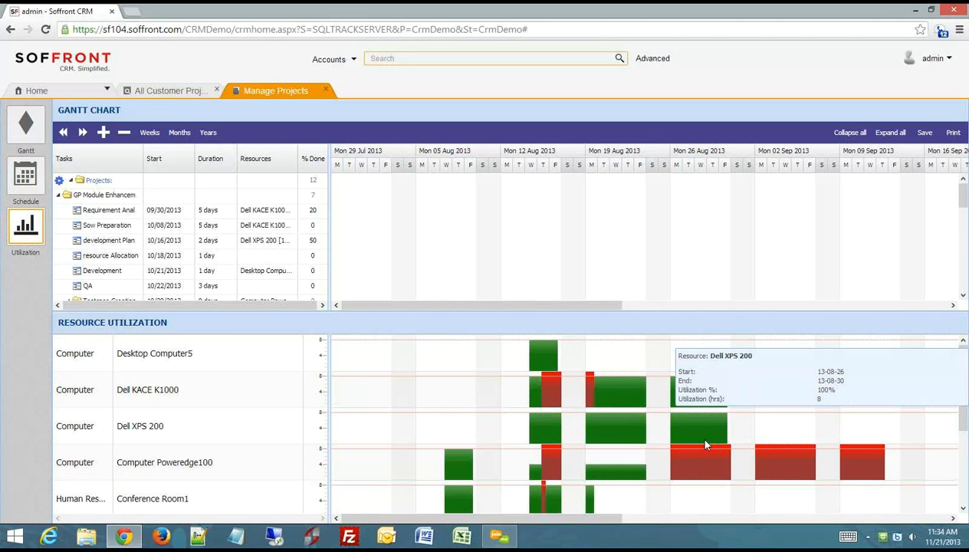
mouse_move(709, 464)
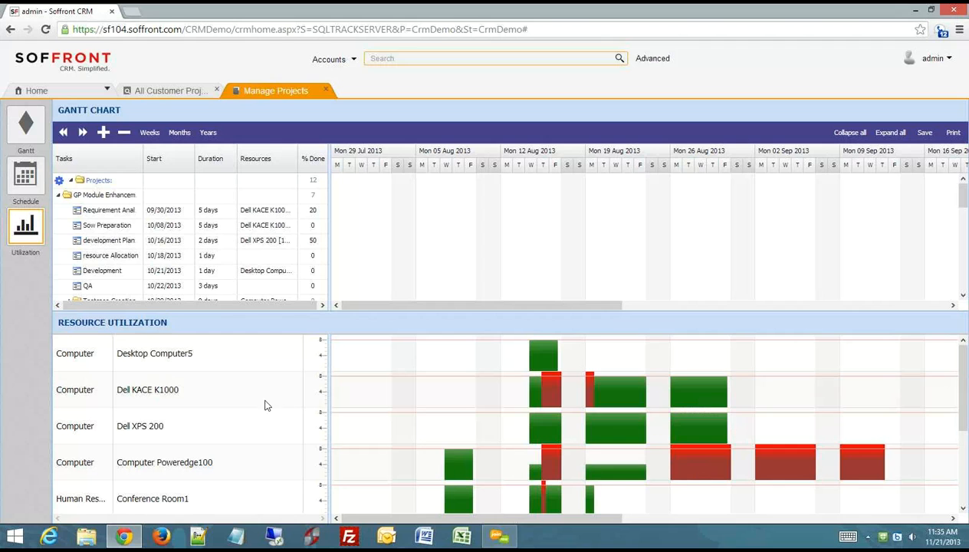
In the resource schedule, move Computer Poweredge100's SOW Creation assignment to start about 19 August 2013.
click(25, 180)
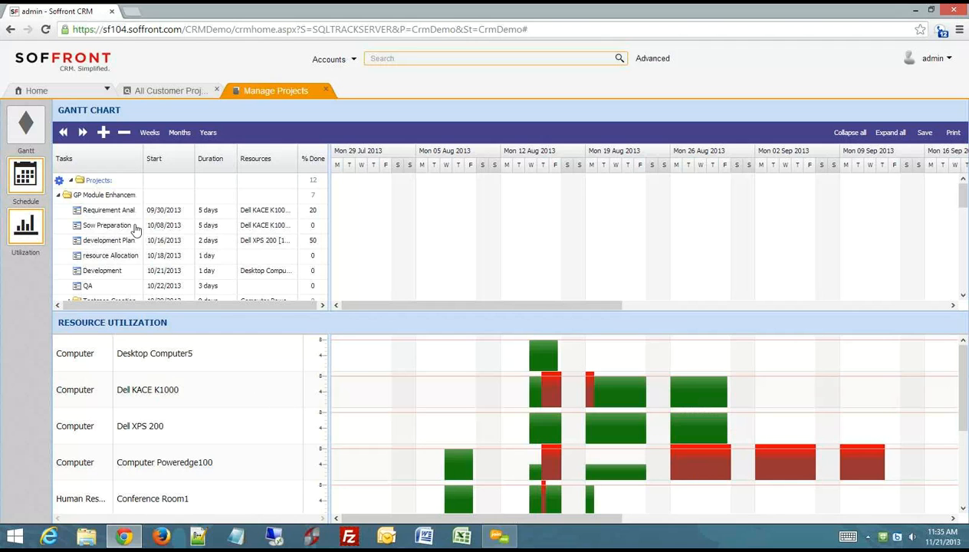
click(170, 240)
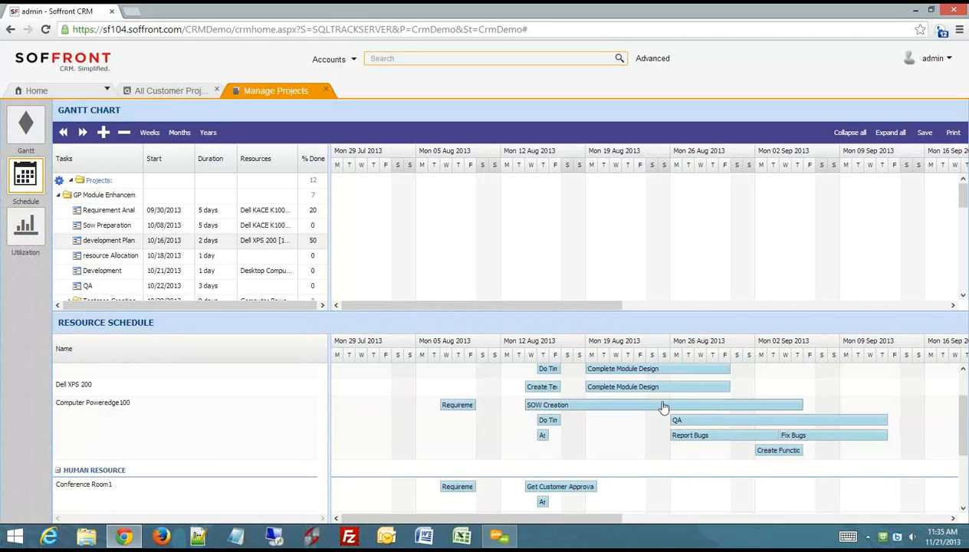
drag(650, 405, 678, 404)
drag(594, 517, 644, 484)
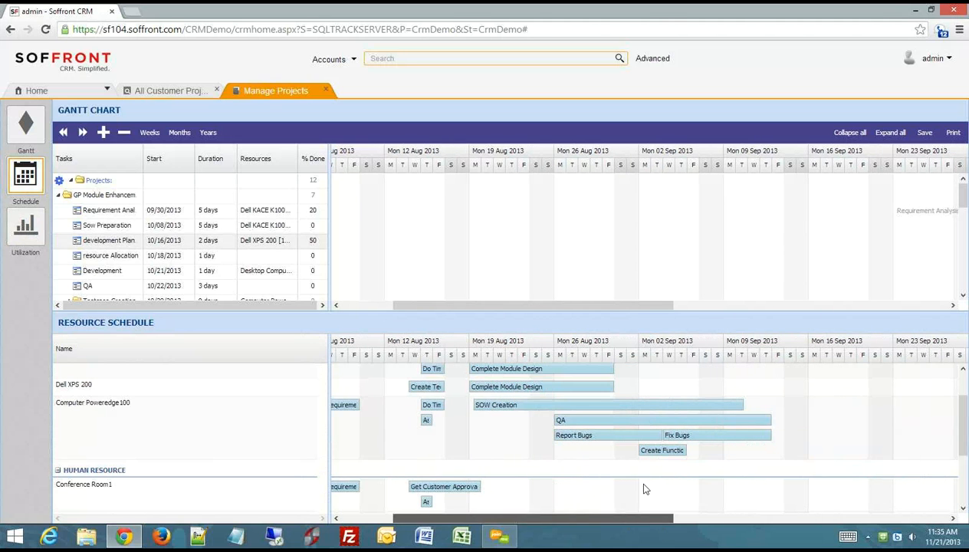
scroll(644, 489, up, 2)
scroll(650, 469, down, 2)
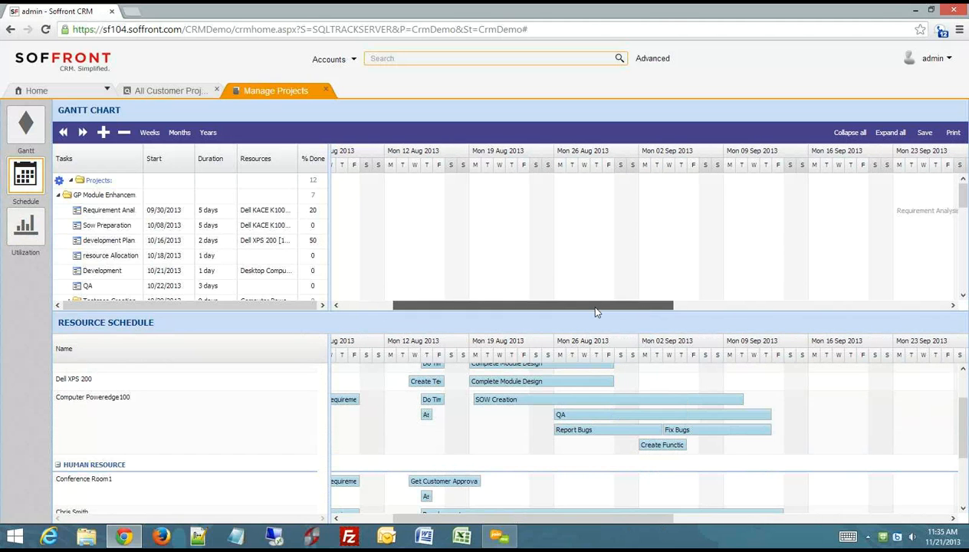
Try rescheduling Dell XPS 200's Requirement Analysis assignment to 24 September 2013 and back to 30 September, closing the Gantt chart without saving.
drag(596, 307, 792, 311)
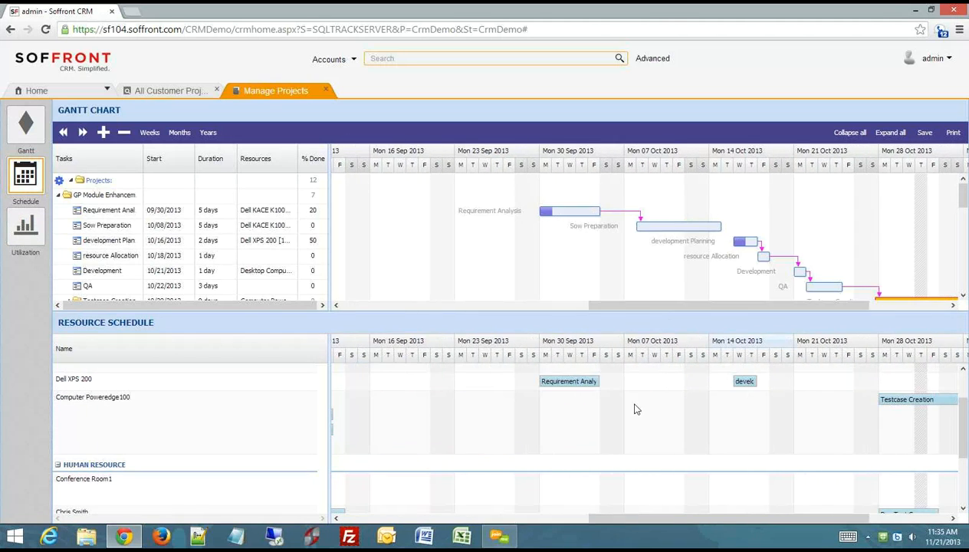
drag(555, 384, 497, 387)
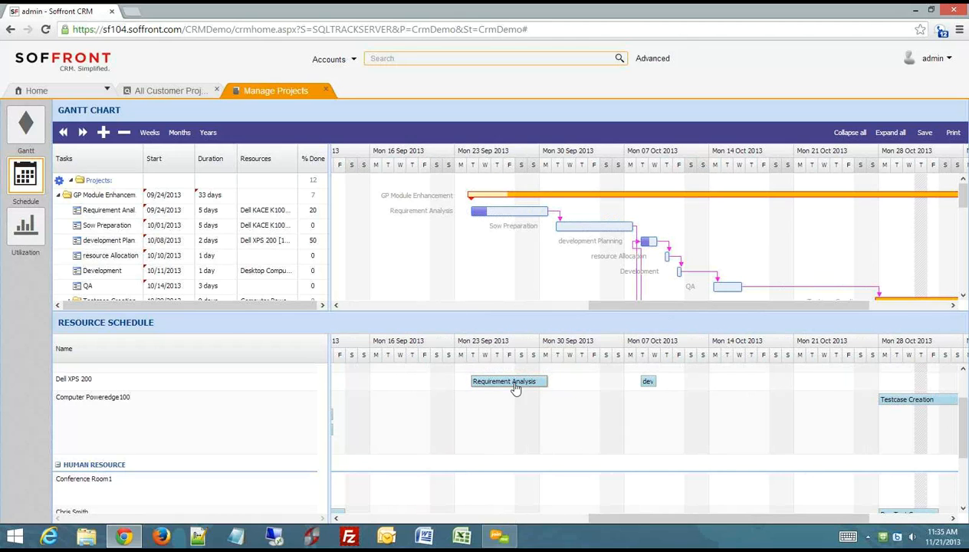
drag(512, 383, 584, 387)
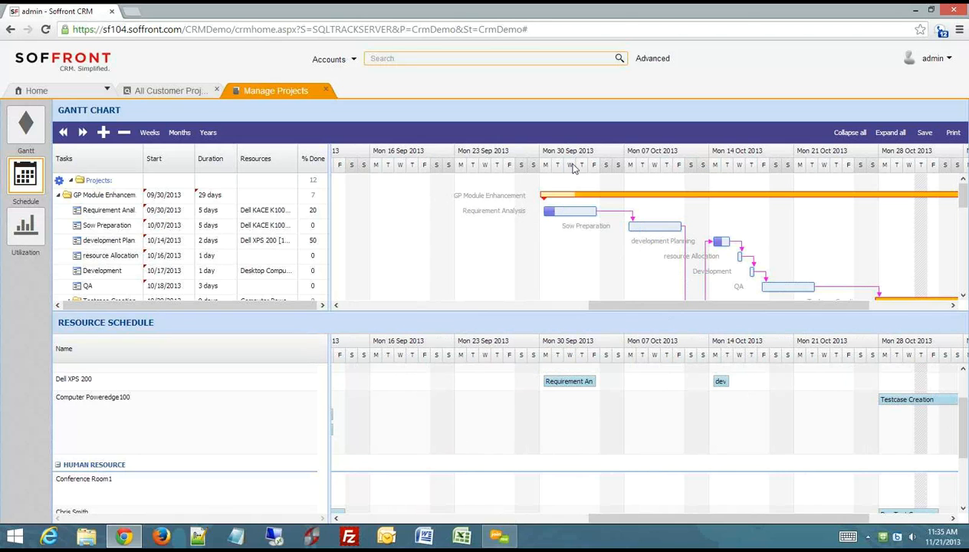
click(326, 92)
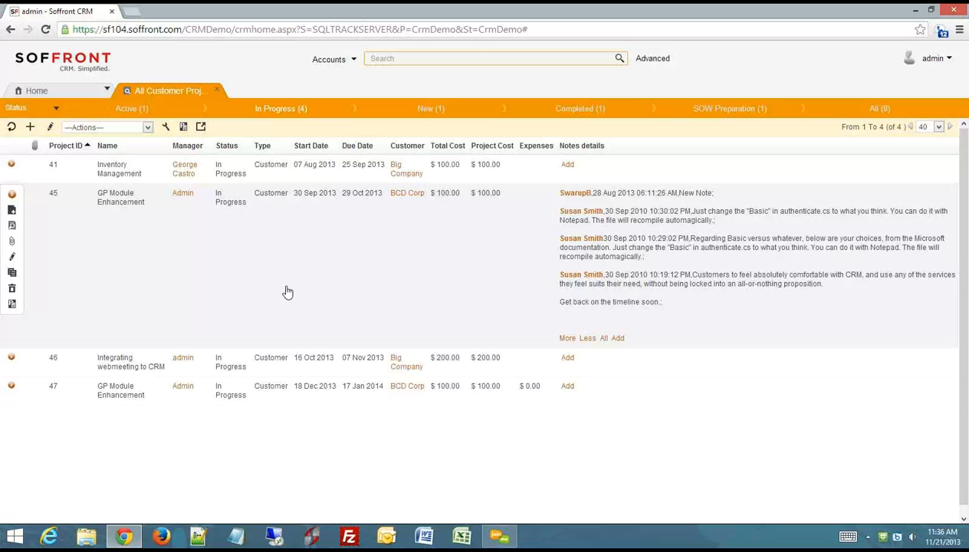
View the Import MS Project page in the CRM's setup area, and close Setup.
click(933, 59)
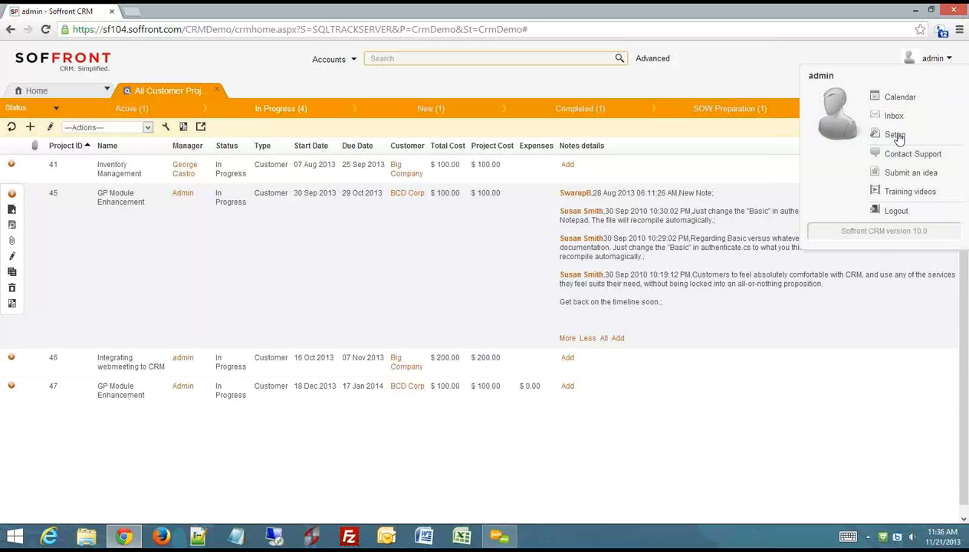
click(894, 135)
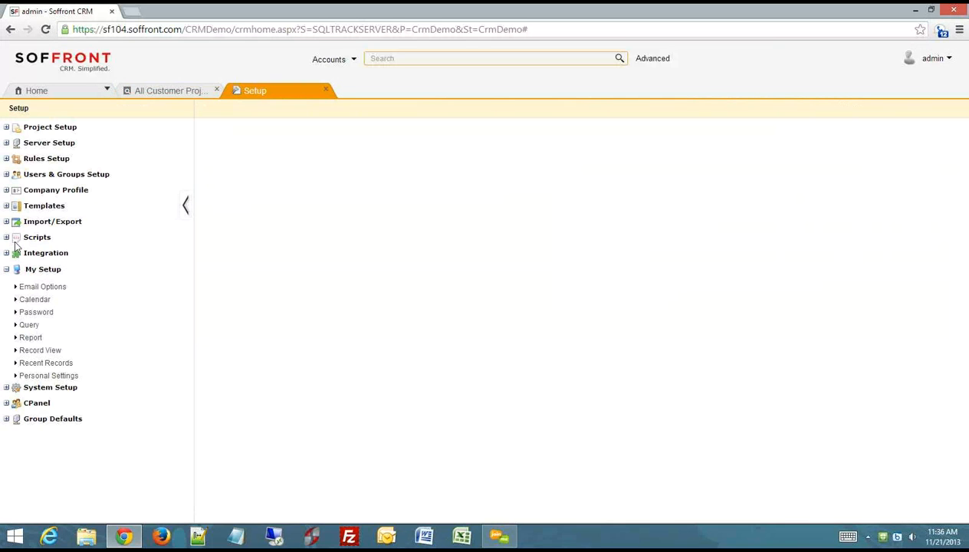
click(7, 220)
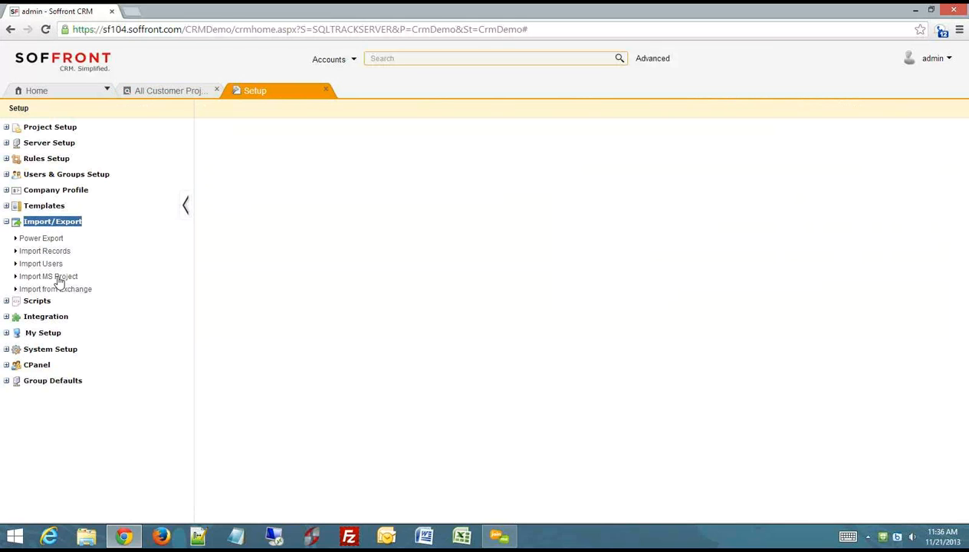
click(54, 275)
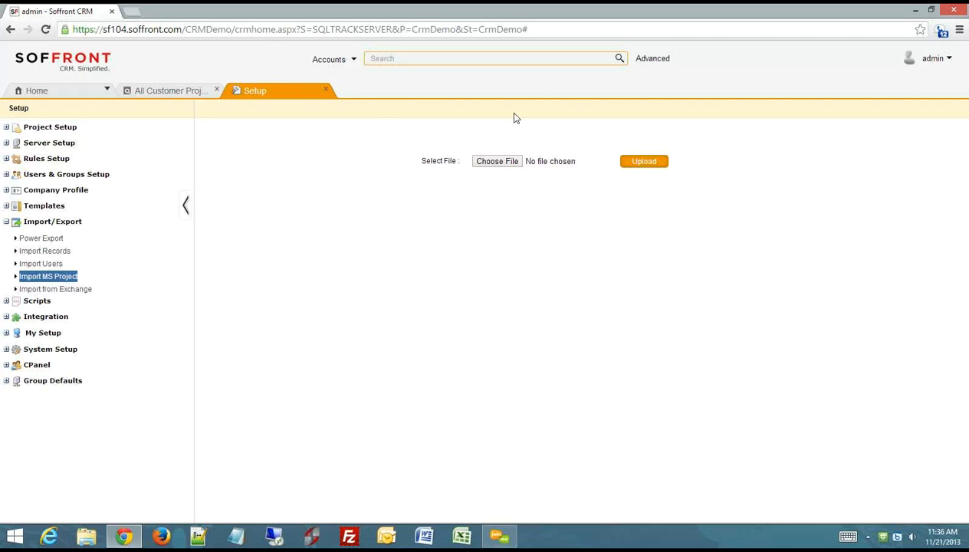
click(327, 91)
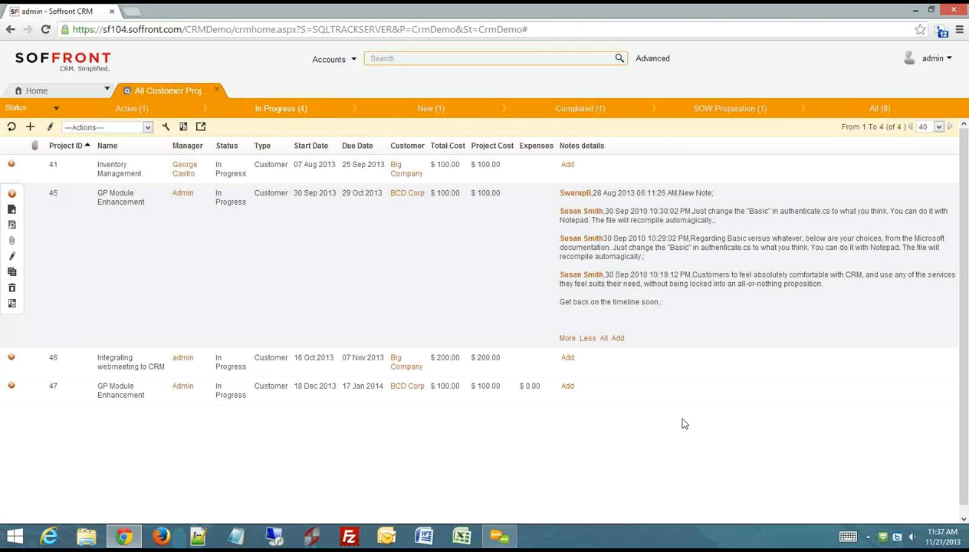
Close the customer projects list and open the pinned BCD Corp. account from the recent items.
click(217, 90)
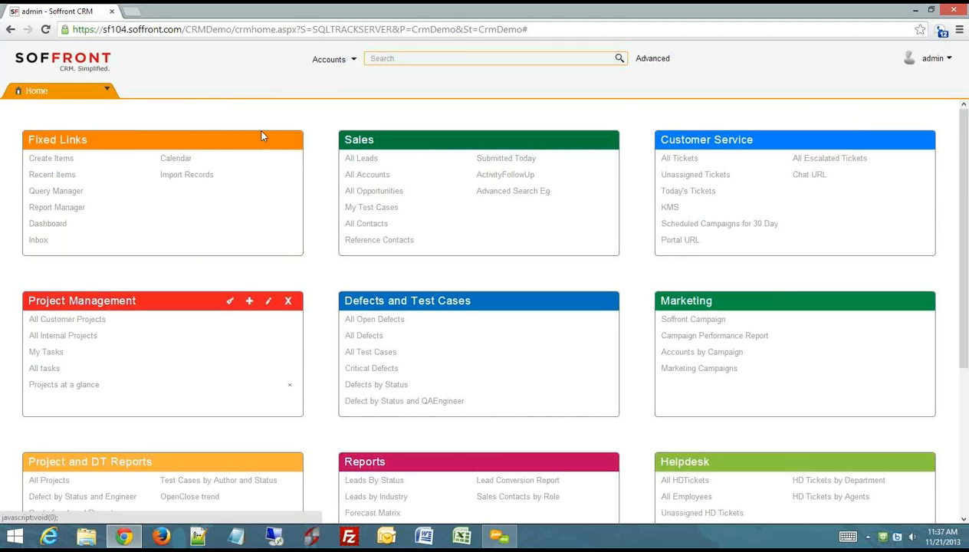
click(55, 176)
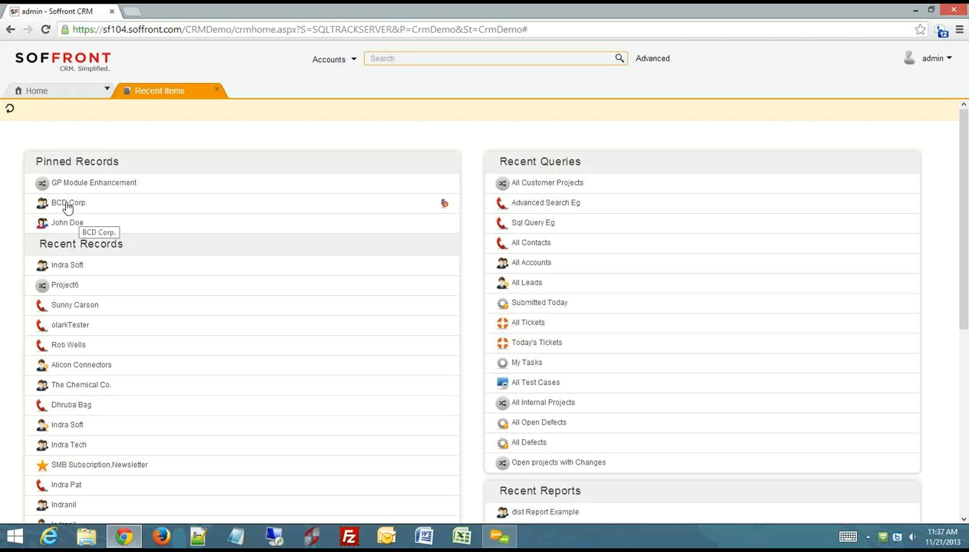
click(68, 205)
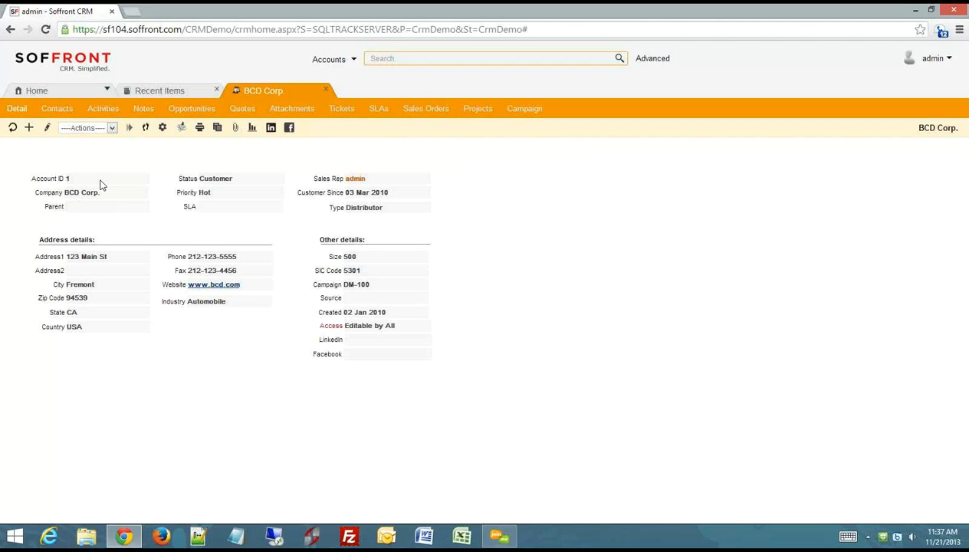
View the projects linked to the BCD Corp. account and their Gantt chart, and close the chart.
click(481, 111)
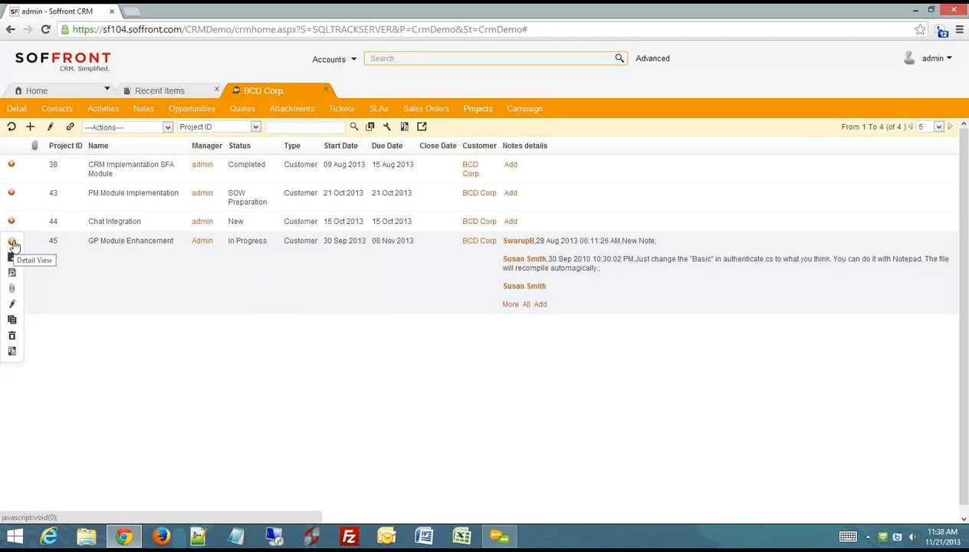
click(405, 127)
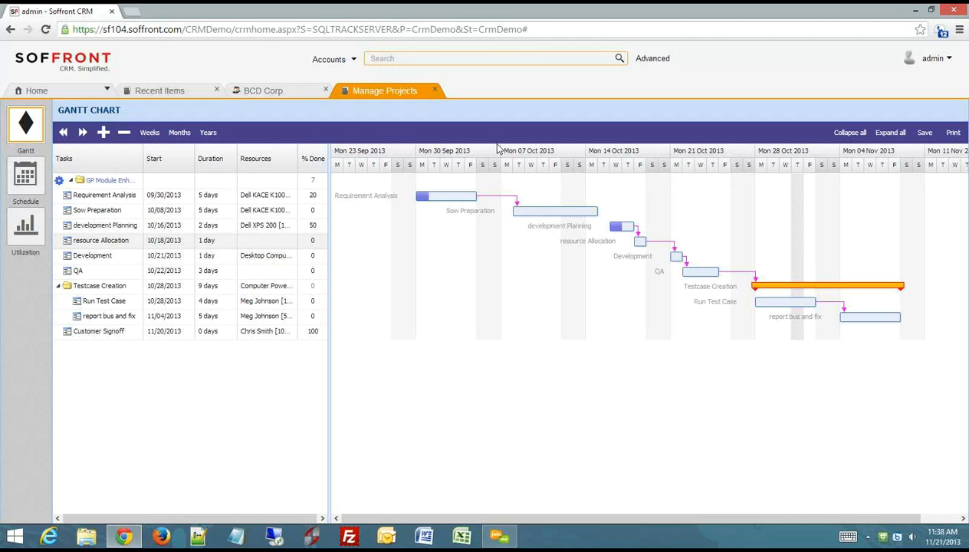
click(434, 92)
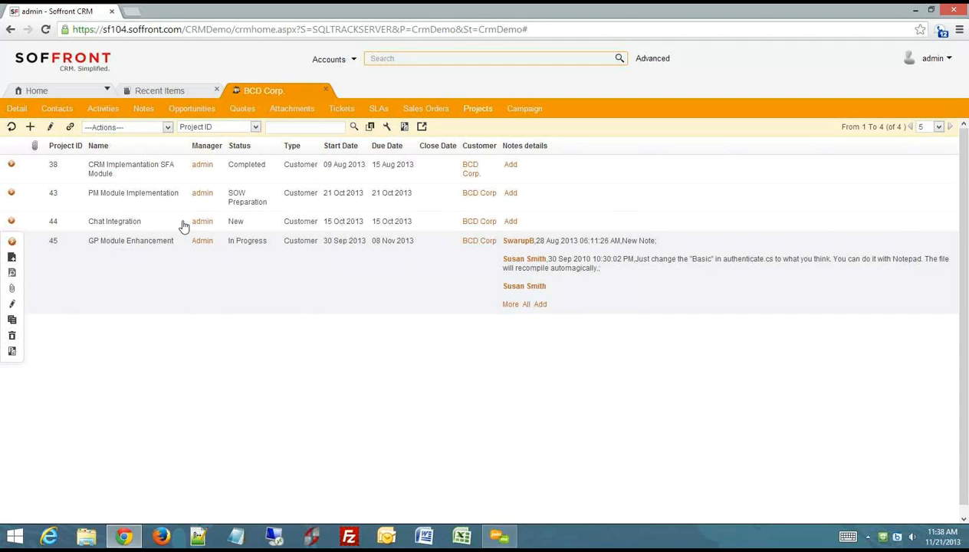
Return to the BCD Corp. account details, and close the account and the recent items list.
click(20, 110)
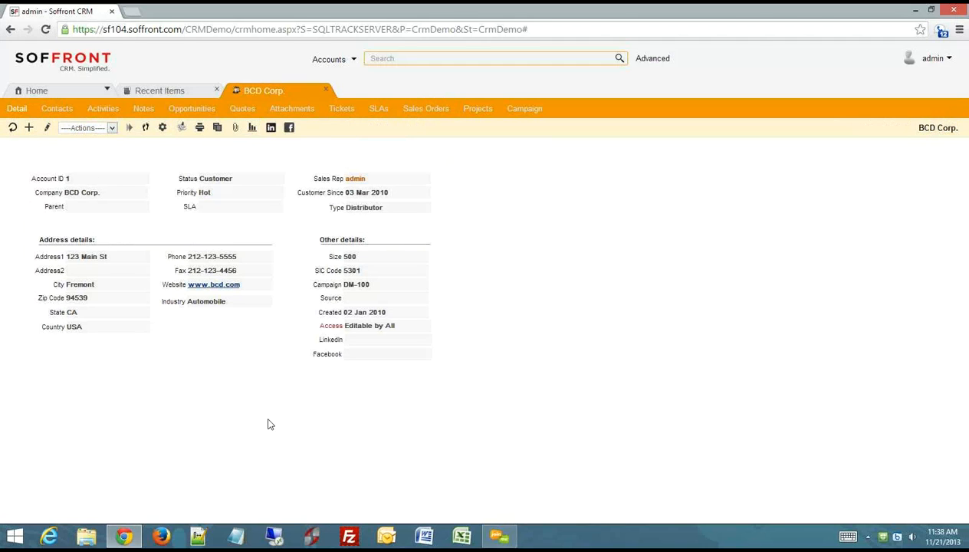
click(325, 90)
click(217, 90)
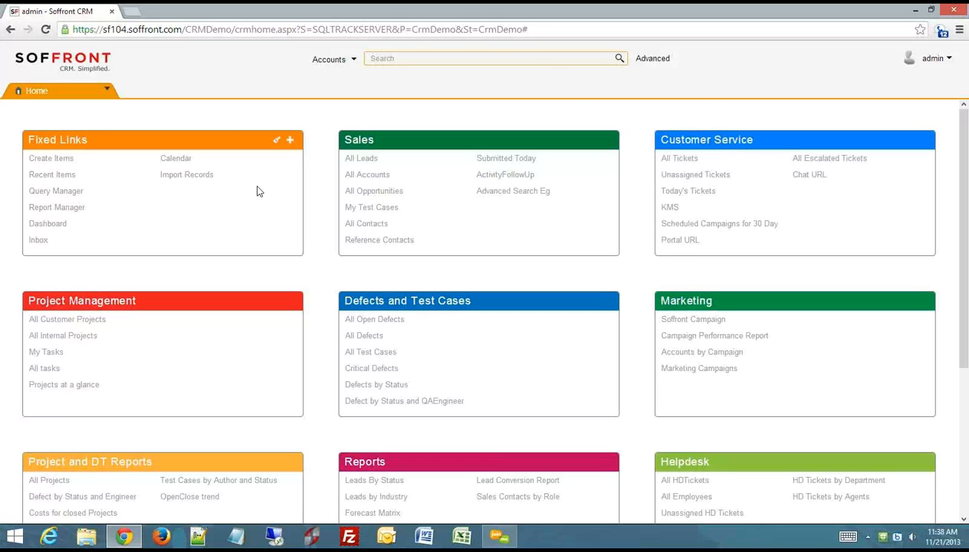
In the Projects at a glance report, expand the Customer type by company and export the report to Excel.
scroll(130, 372, down, 2)
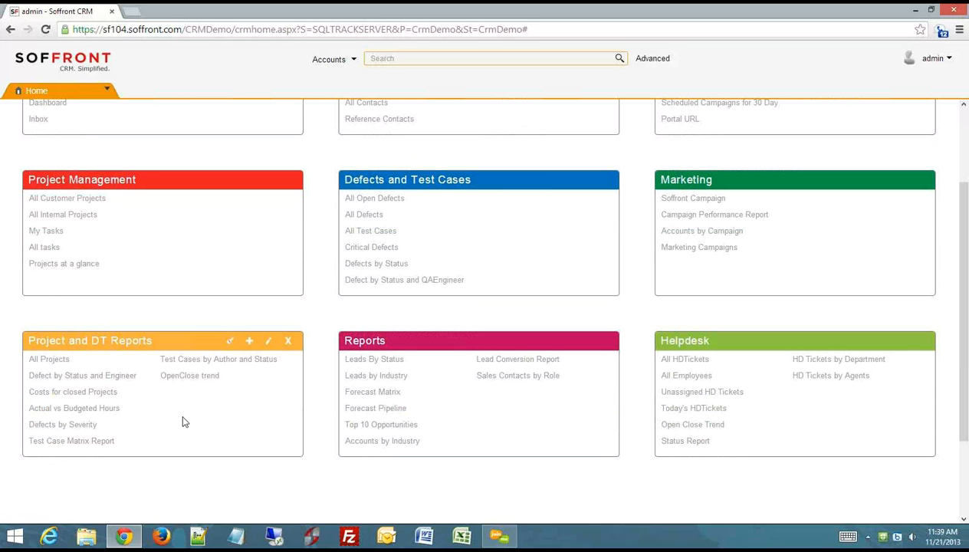
scroll(127, 203, up, 3)
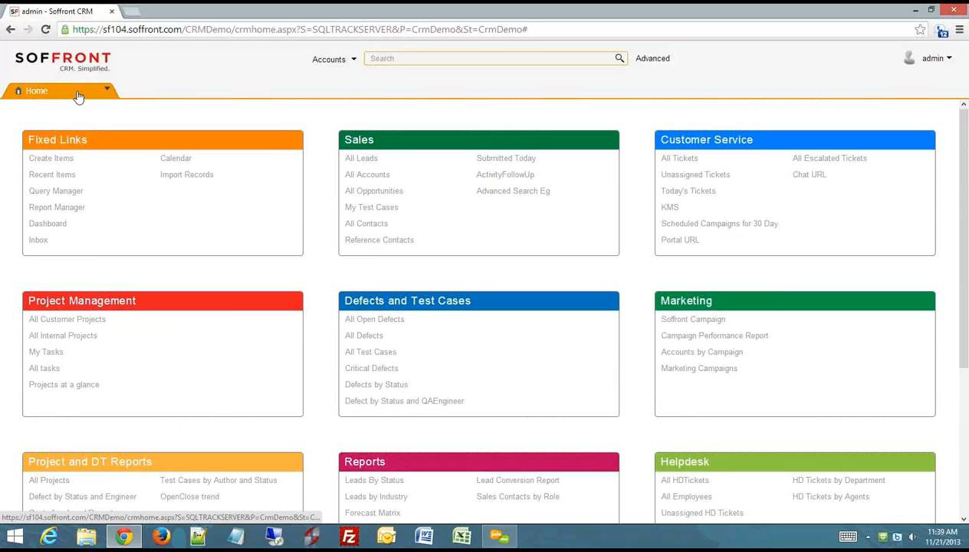
click(92, 385)
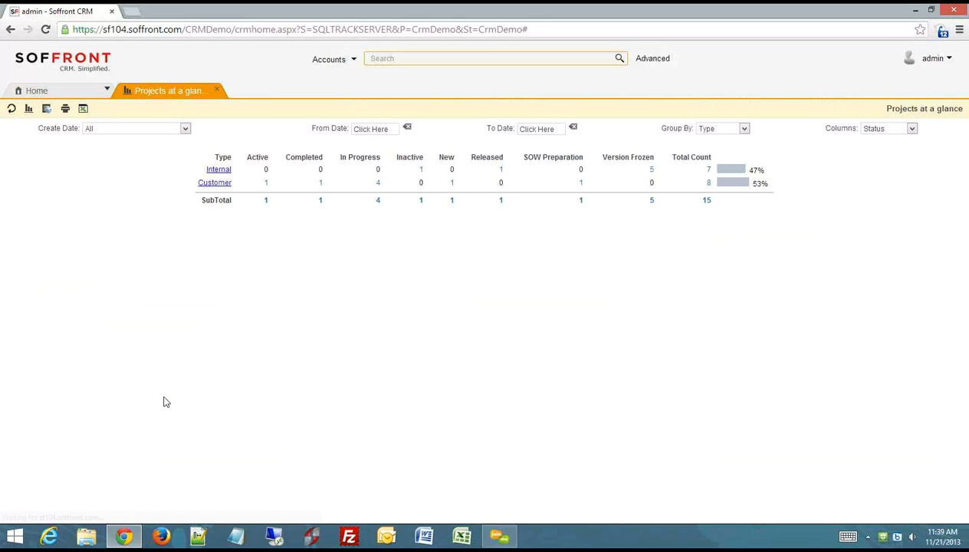
click(218, 183)
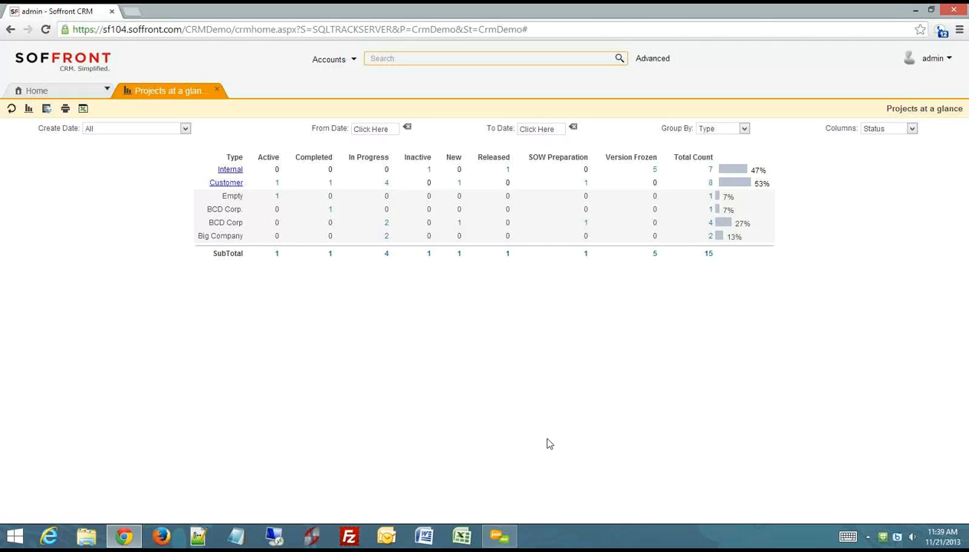
click(84, 110)
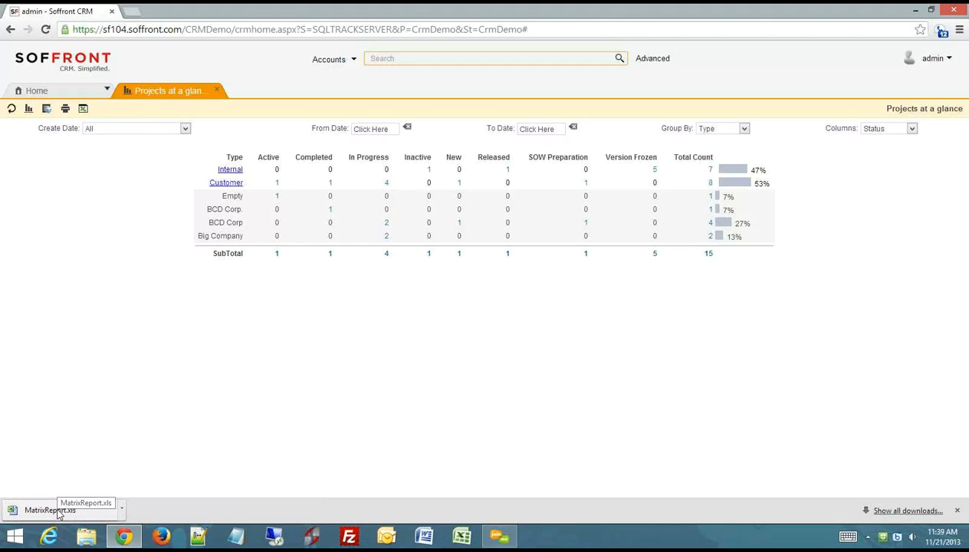
View the Projects at a glance report as a stacked chart and as a Line Graph, and close the chart.
click(29, 109)
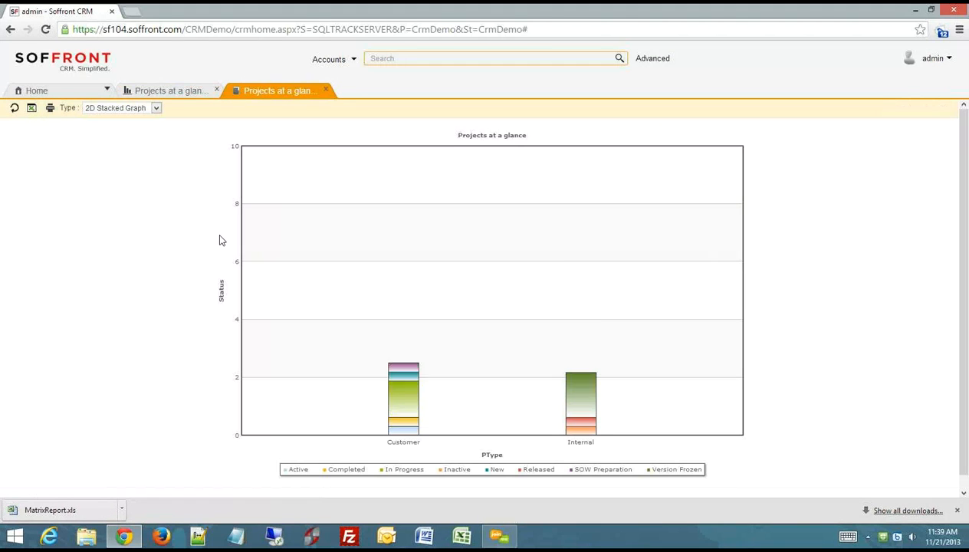
click(156, 108)
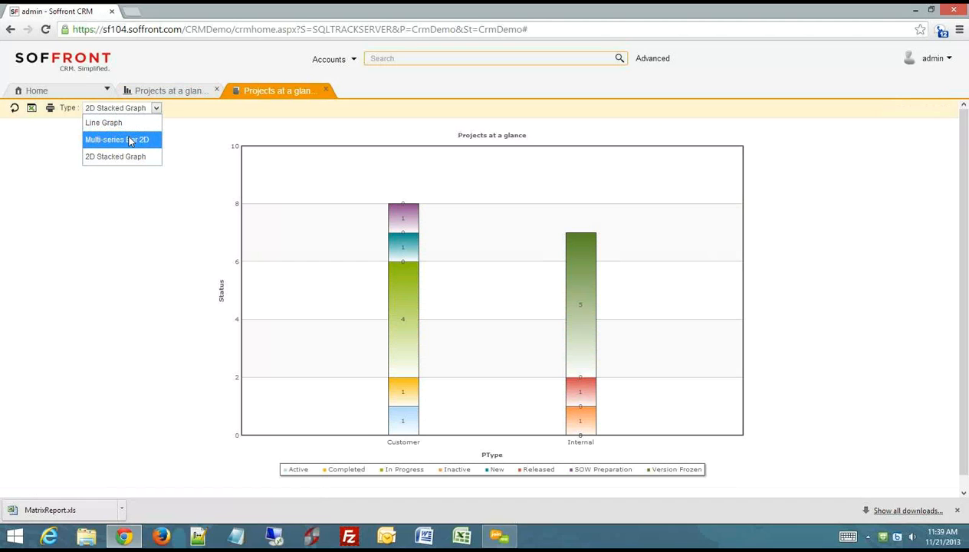
key(Up)
key(Down)
key(Up)
key(Return)
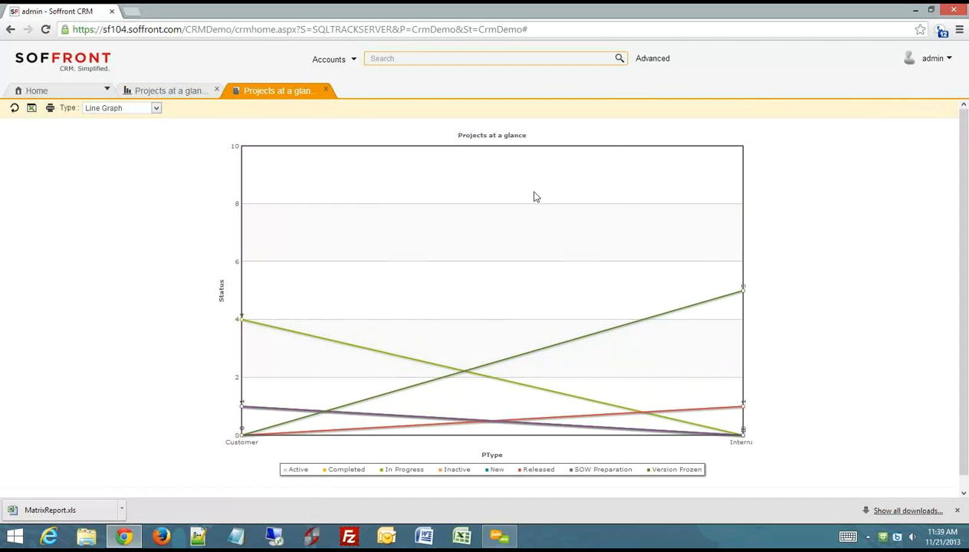
click(326, 93)
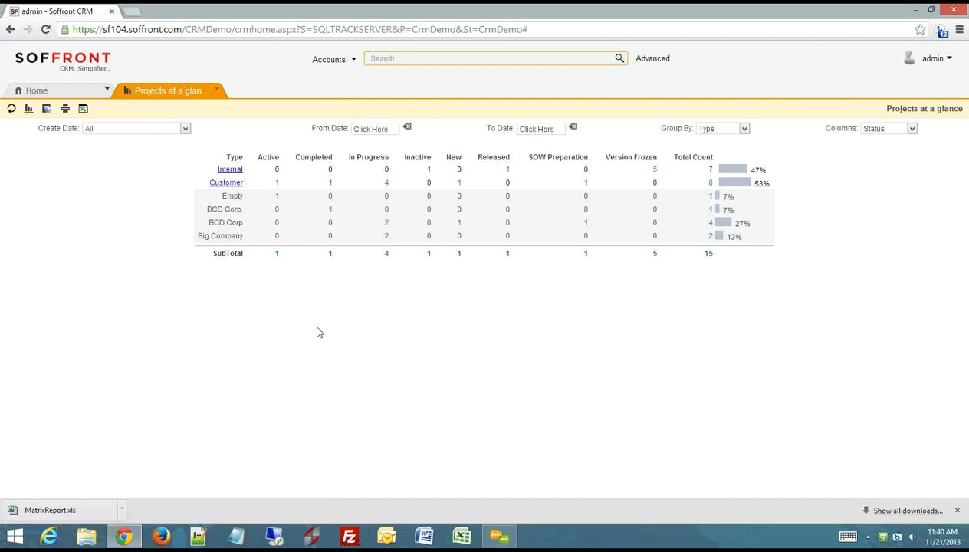
Close the Projects at a glance report and open the All Customer Projects list.
click(216, 91)
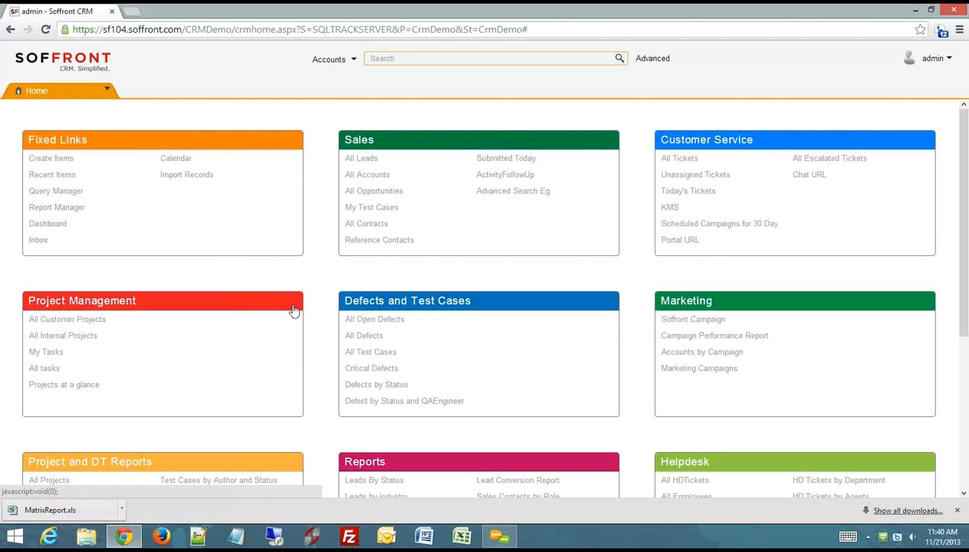
click(76, 320)
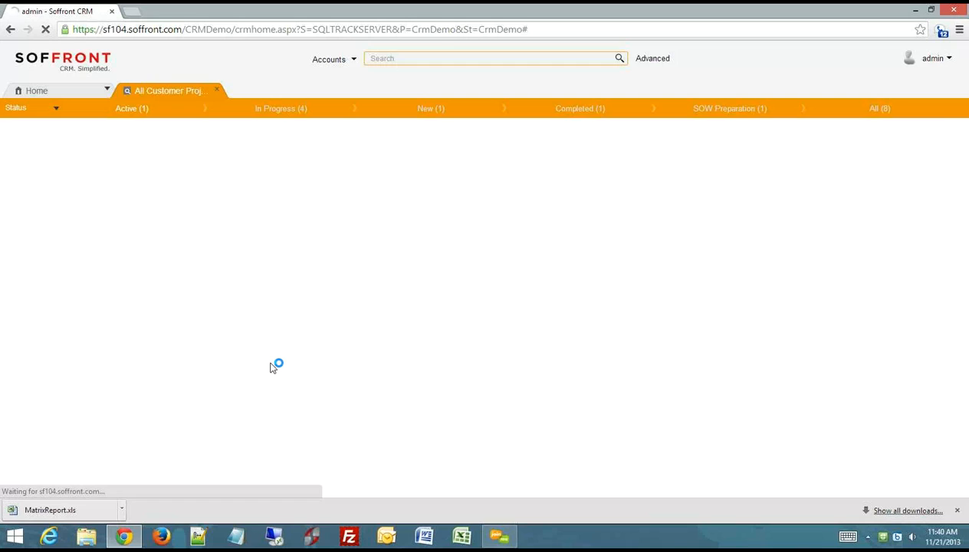